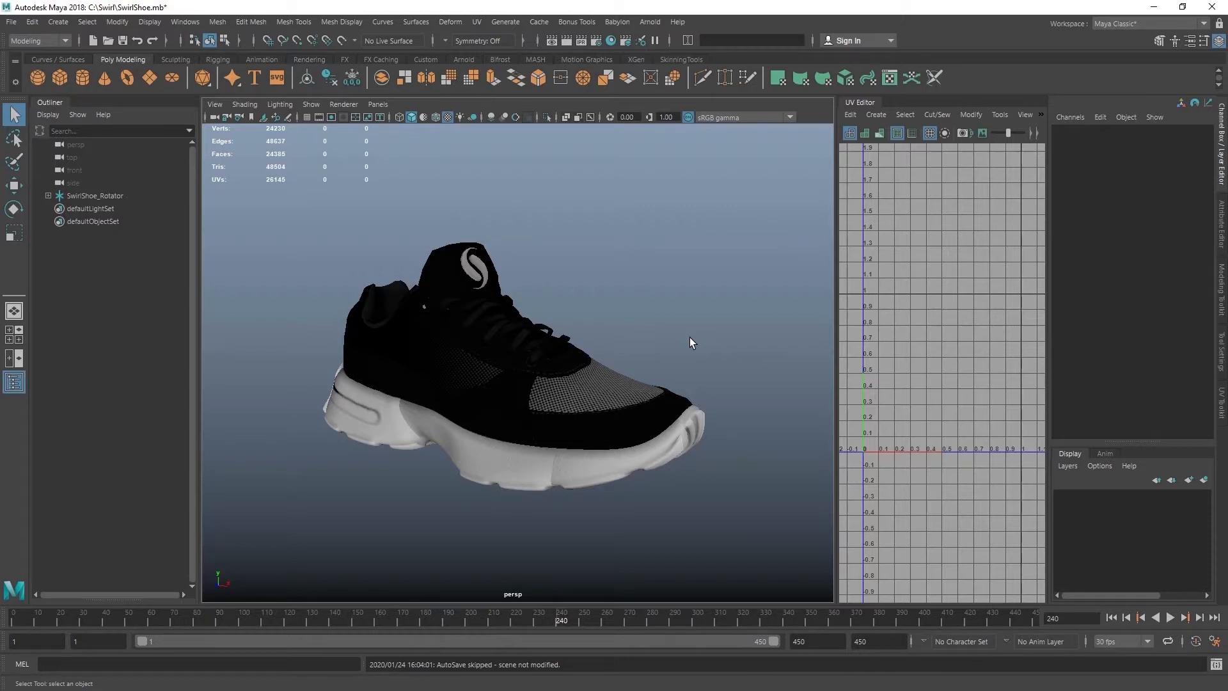
Create a Babylon.js animation group named Animation spanning frames 1 to 240, confirm it and close the dialog.
{"action": "left_click", "coordinate": [611, 23]}
{"action": "left_click", "coordinate": [633, 48]}
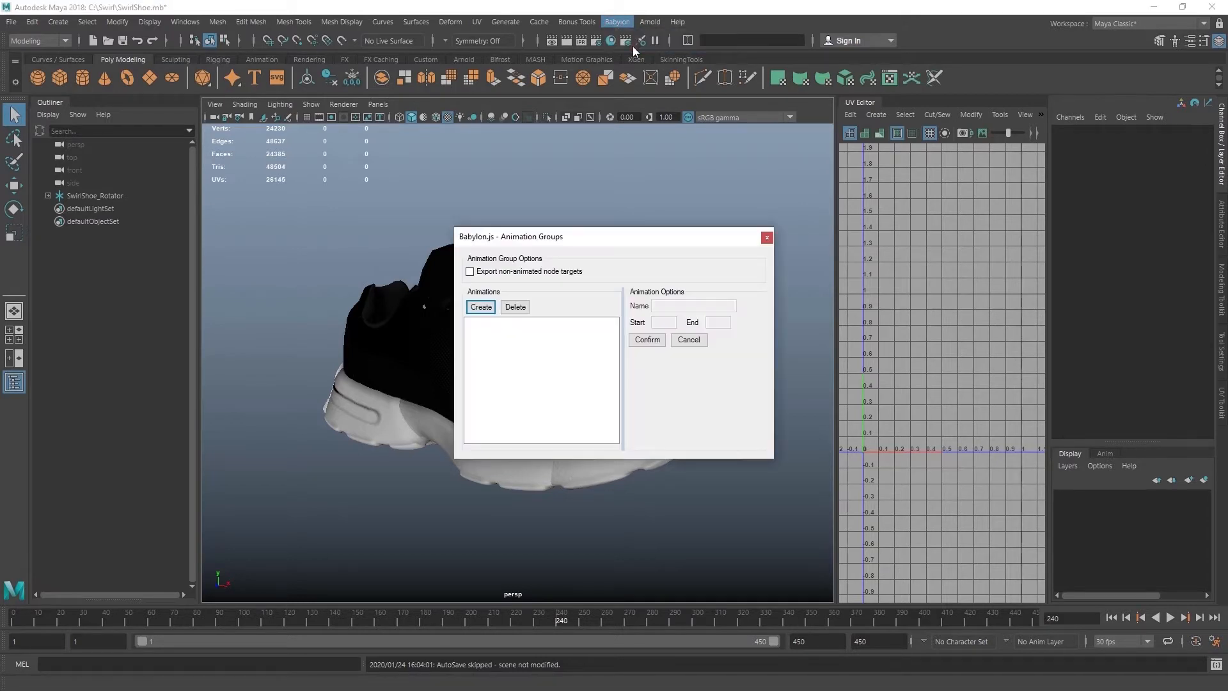
{"action": "left_click", "coordinate": [485, 308]}
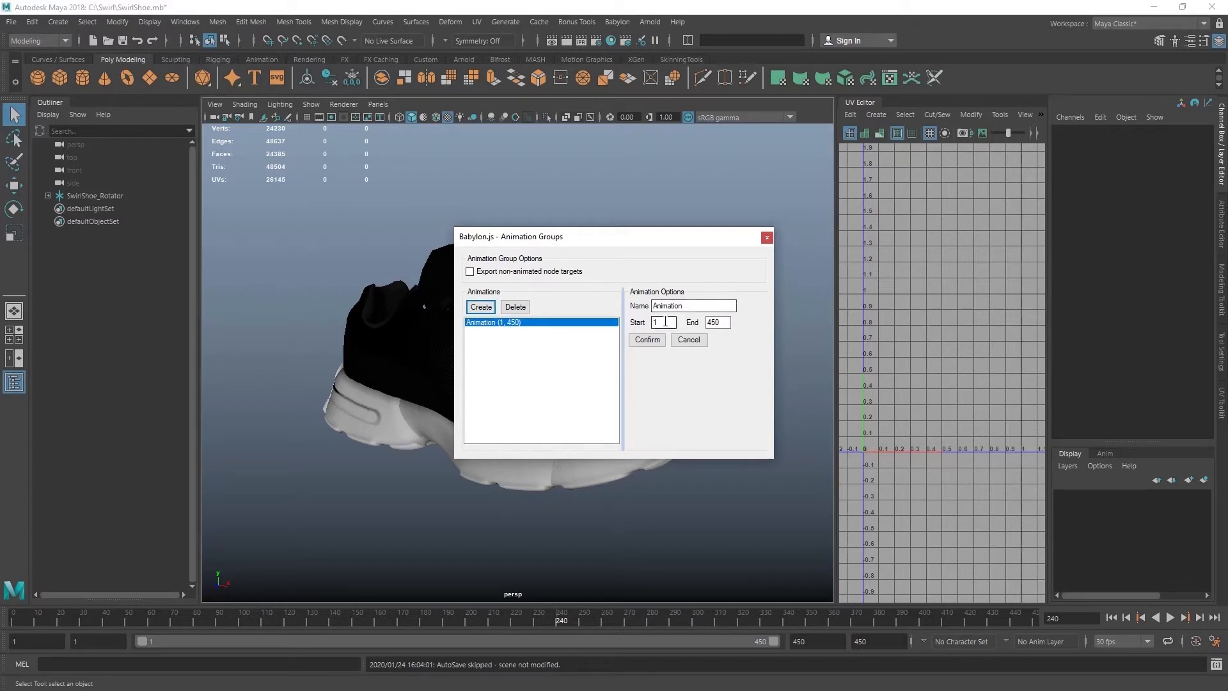
{"action": "double_click", "coordinate": [712, 322]}
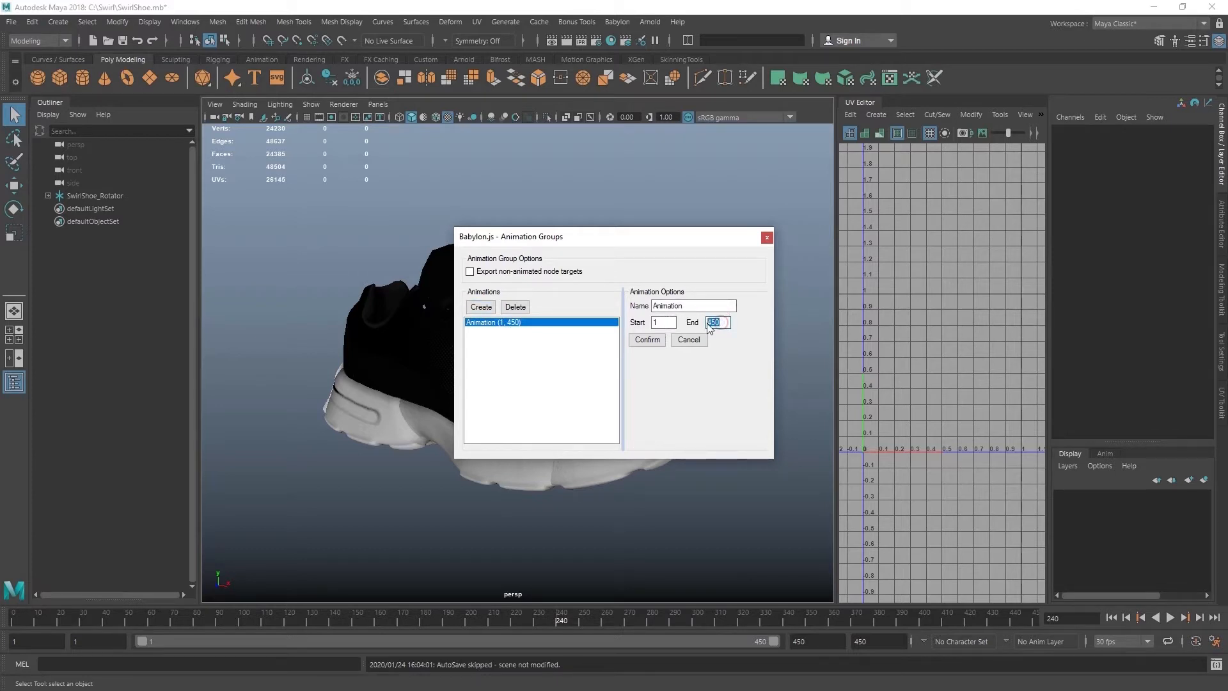
{"action": "type", "text": "240"}
{"action": "left_click", "coordinate": [646, 343]}
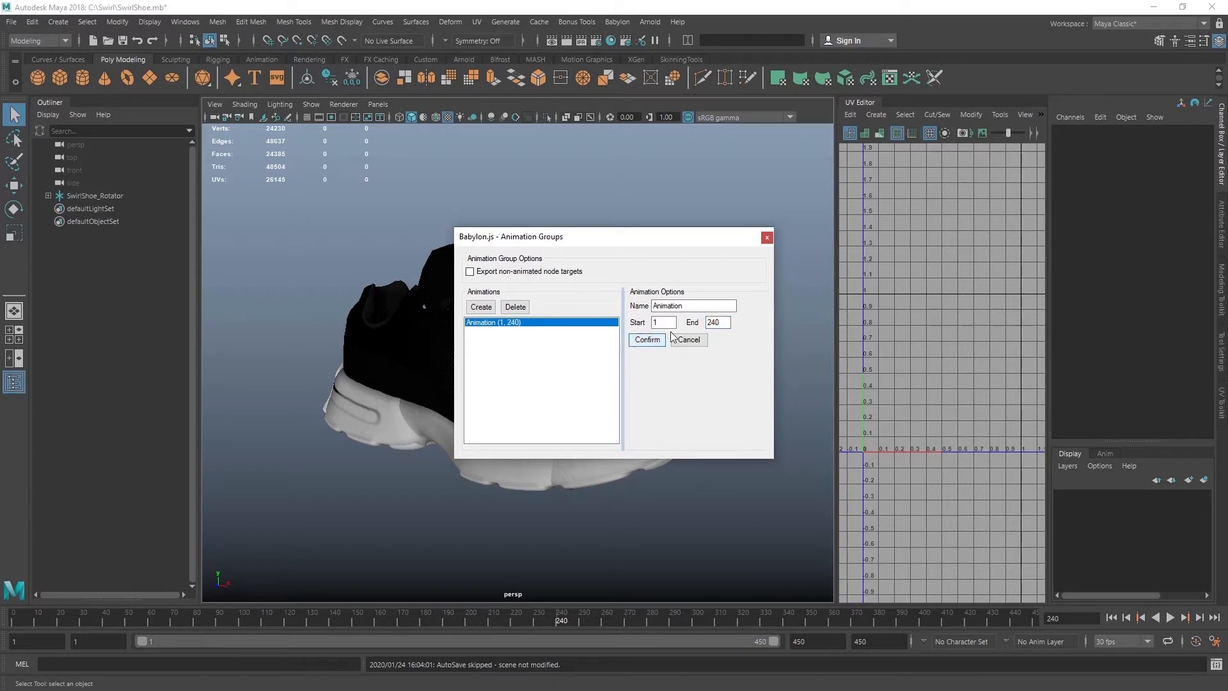
{"action": "left_click", "coordinate": [767, 237]}
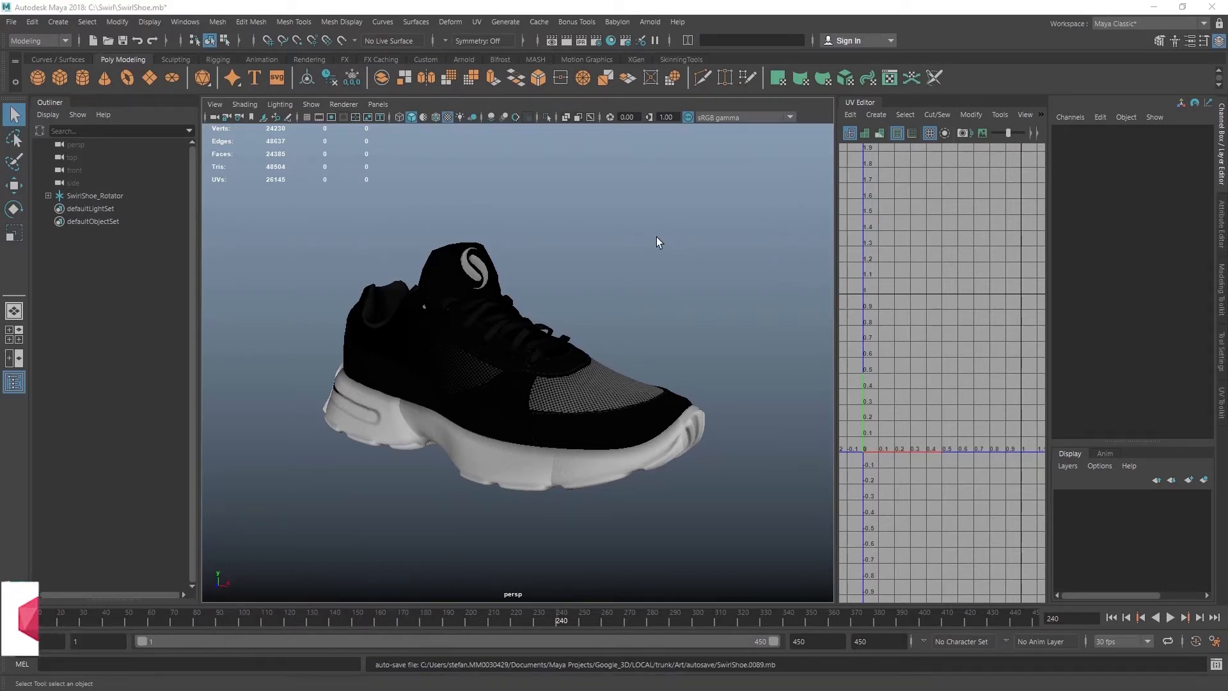
Open the Babylon.js exporter, set the output format to gltf and save the file as SwirlShoe in the Export folder.
{"action": "left_click", "coordinate": [618, 23]}
{"action": "left_click", "coordinate": [646, 36]}
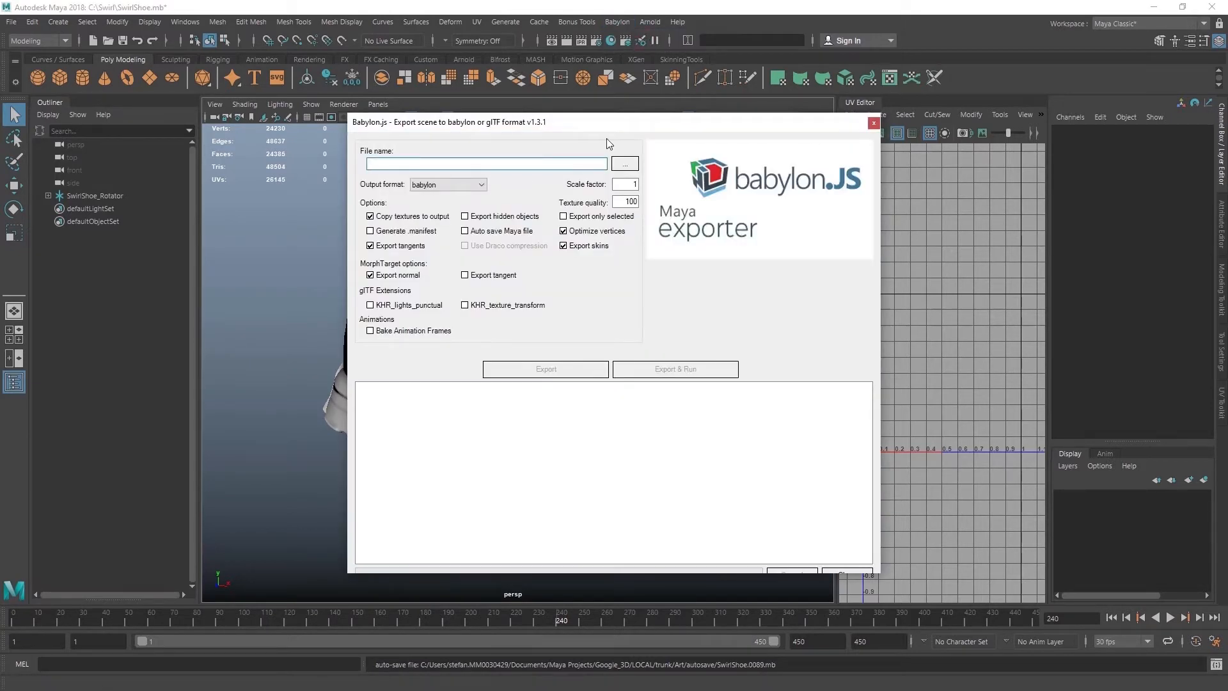
{"action": "left_click", "coordinate": [450, 189]}
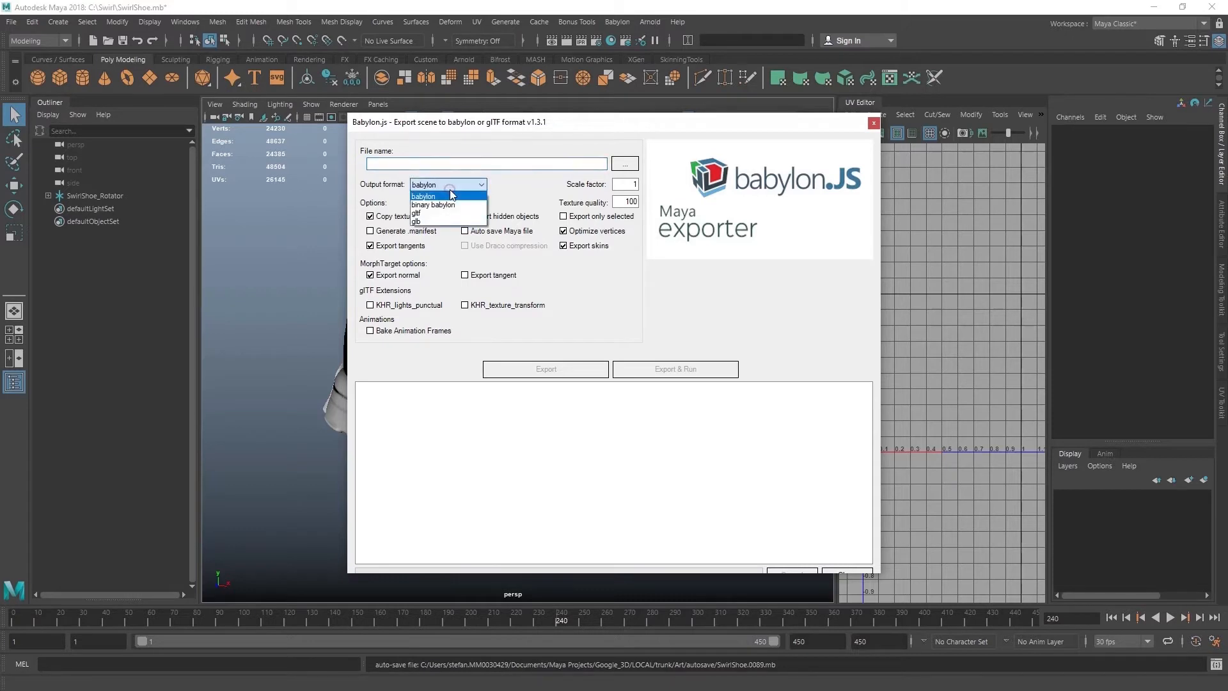
{"action": "left_click", "coordinate": [430, 215]}
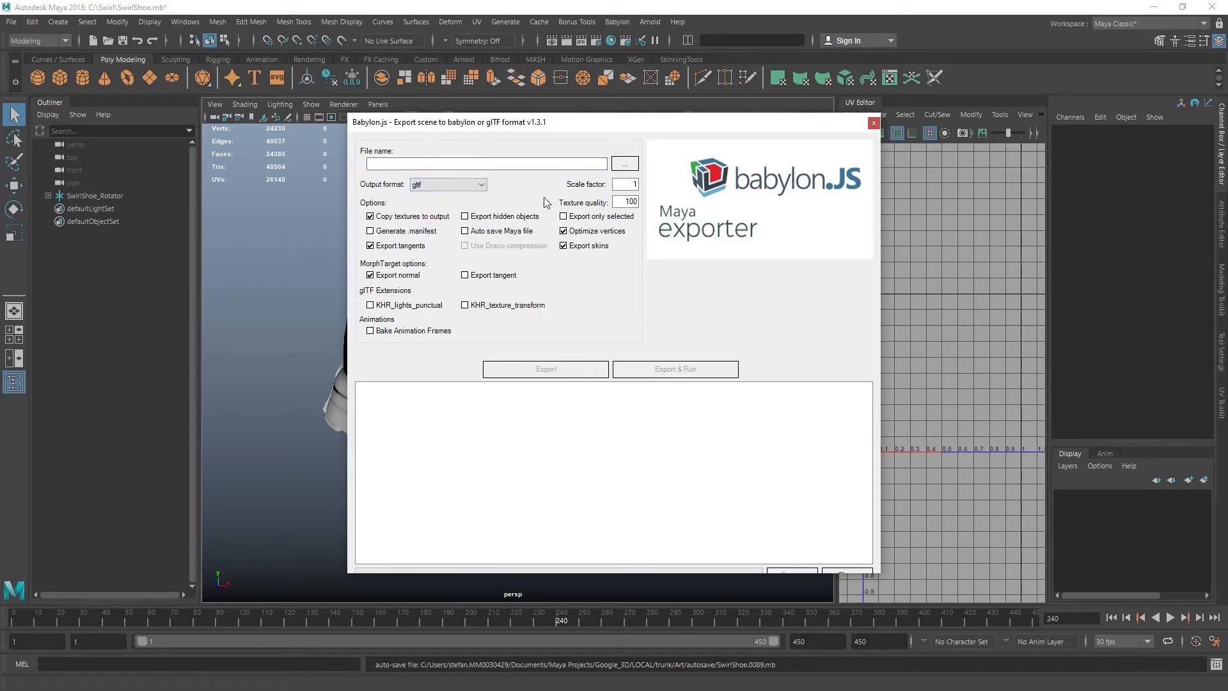
{"action": "left_click", "coordinate": [625, 165]}
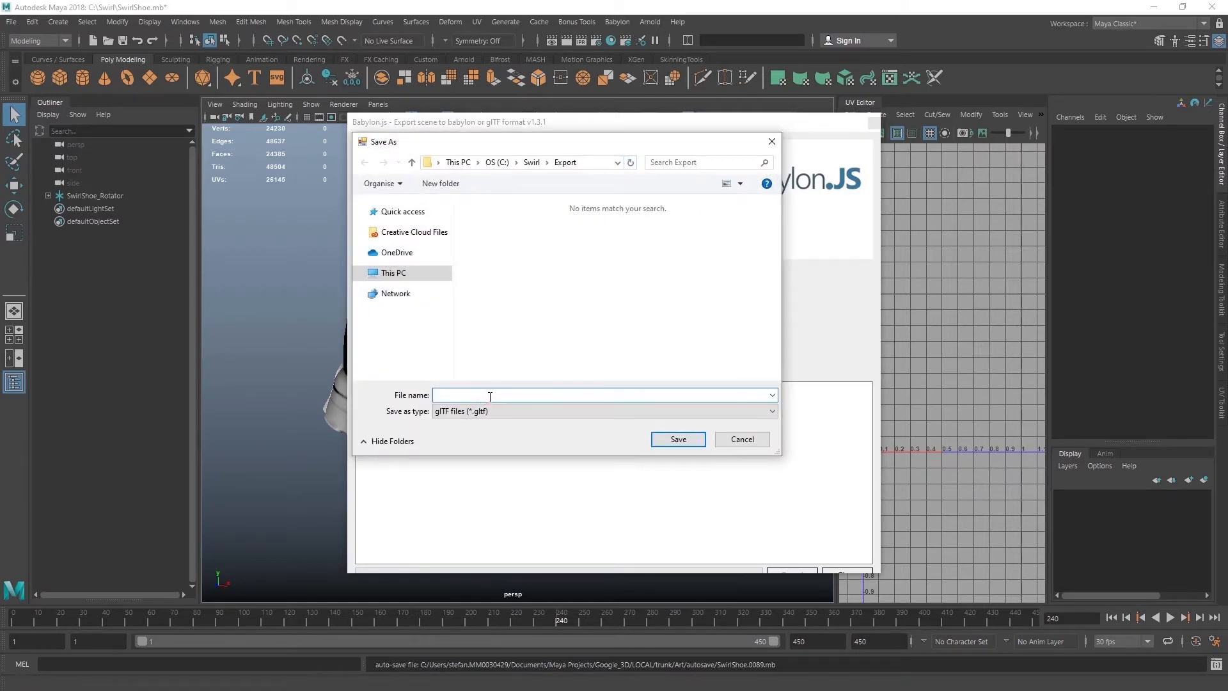
{"action": "type", "text": "SwirlShoe"}
{"action": "left_click", "coordinate": [682, 442]}
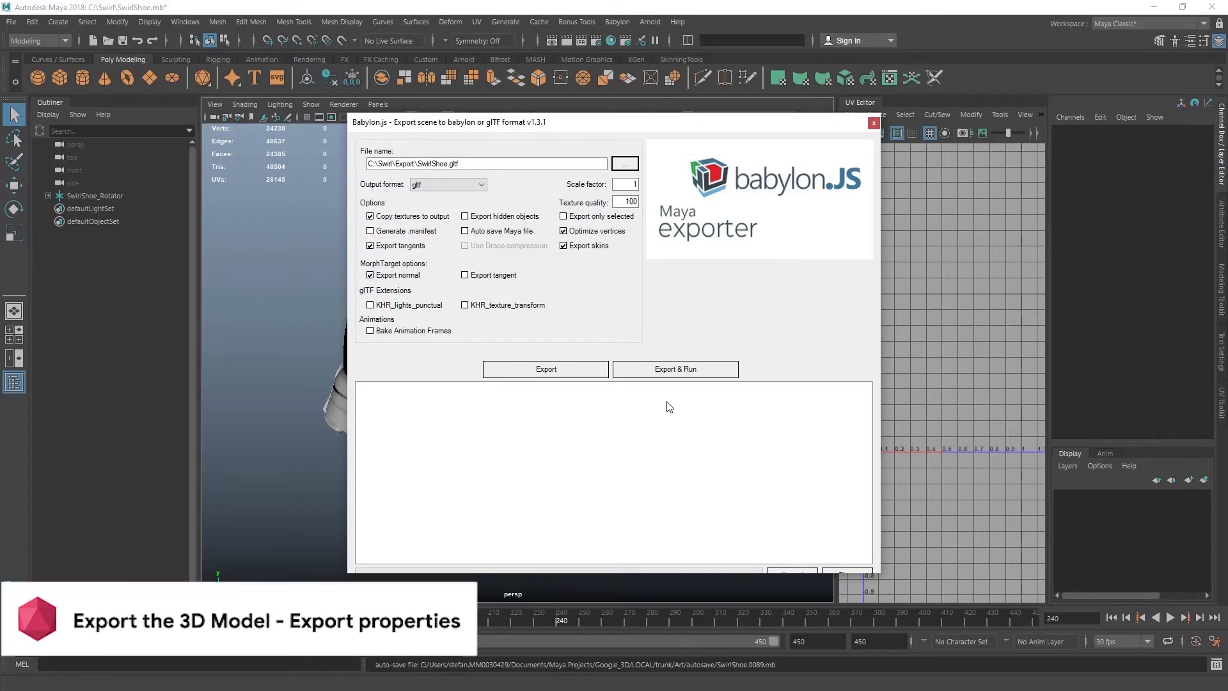
Leave only Copy textures to output, Optimize vertices and Bake Animation Frames enabled, then export the scene.
{"action": "left_click", "coordinate": [563, 245]}
{"action": "left_click", "coordinate": [563, 231]}
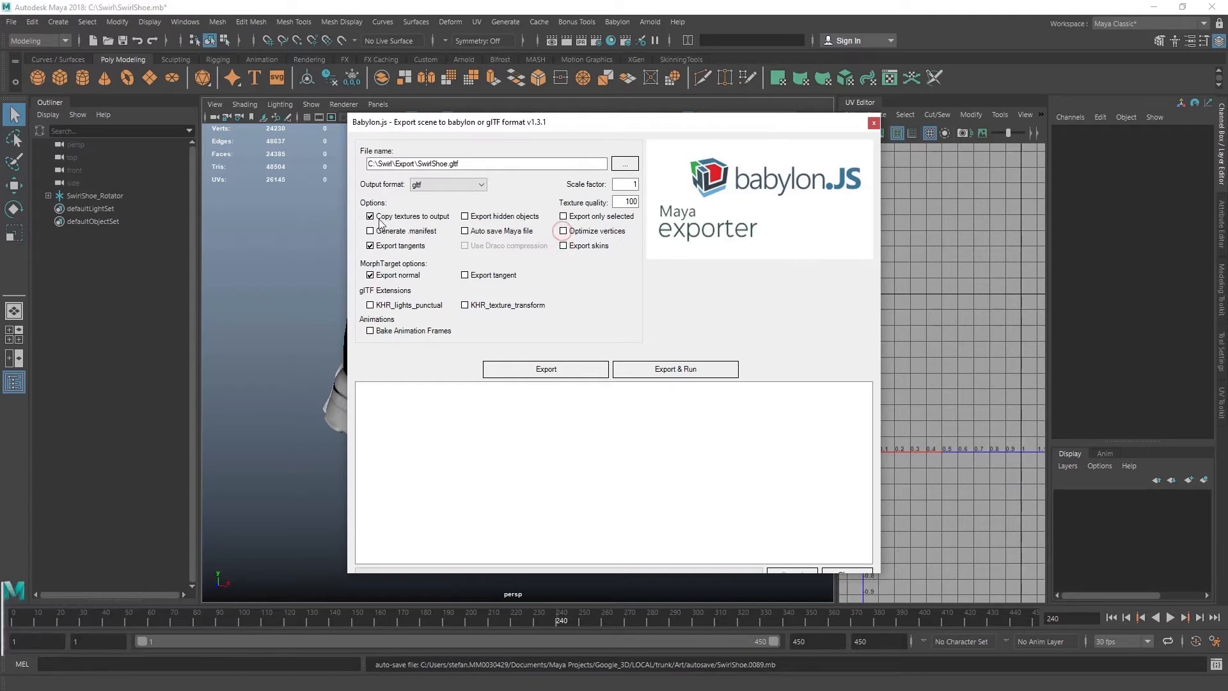
{"action": "left_click", "coordinate": [370, 216]}
{"action": "left_click", "coordinate": [371, 245]}
{"action": "left_click", "coordinate": [370, 275]}
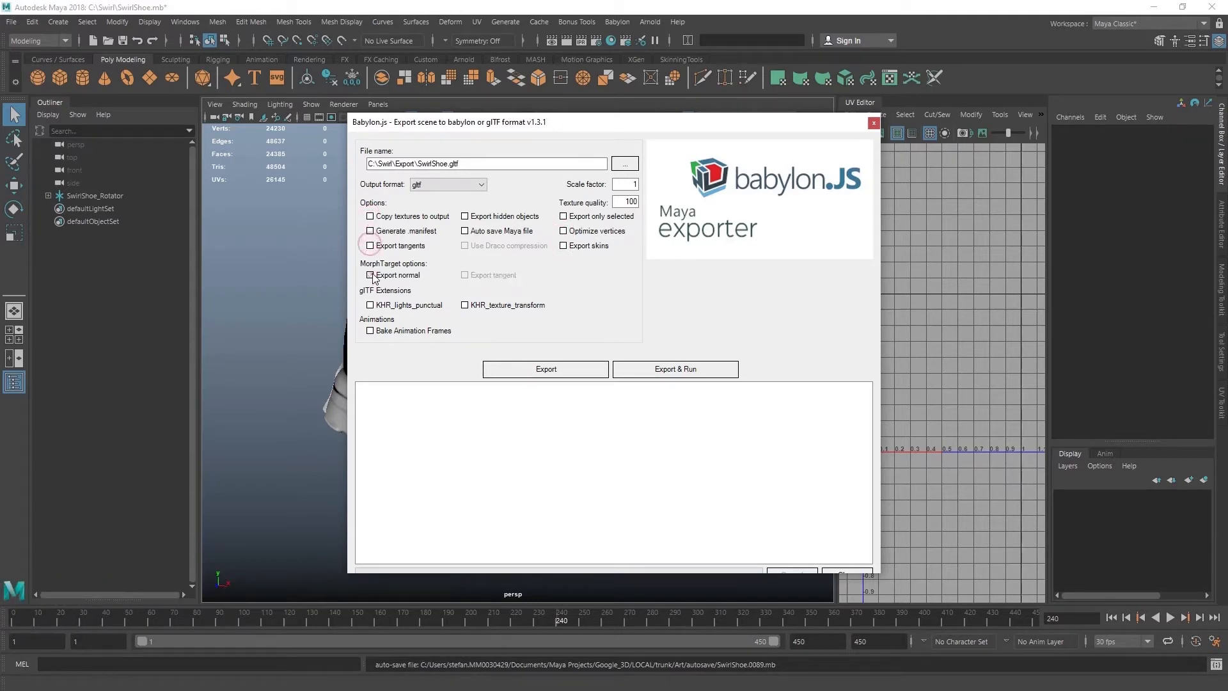
{"action": "left_click", "coordinate": [371, 218]}
{"action": "left_click", "coordinate": [577, 232]}
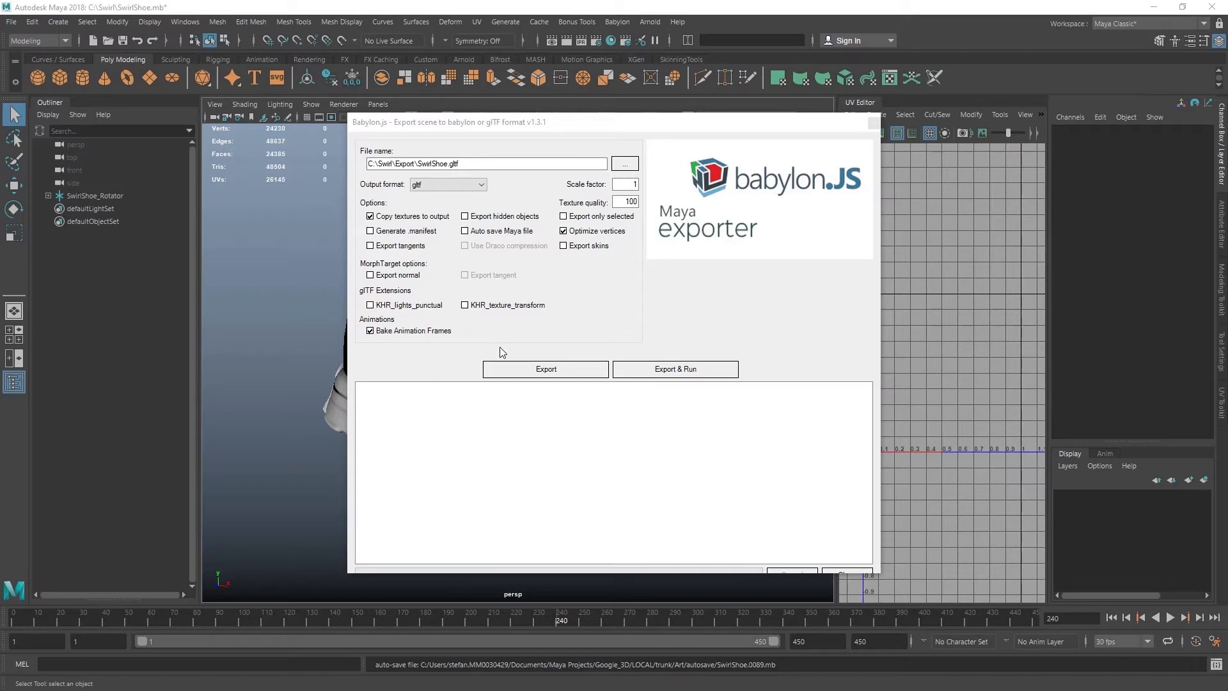
{"action": "left_click", "coordinate": [549, 372]}
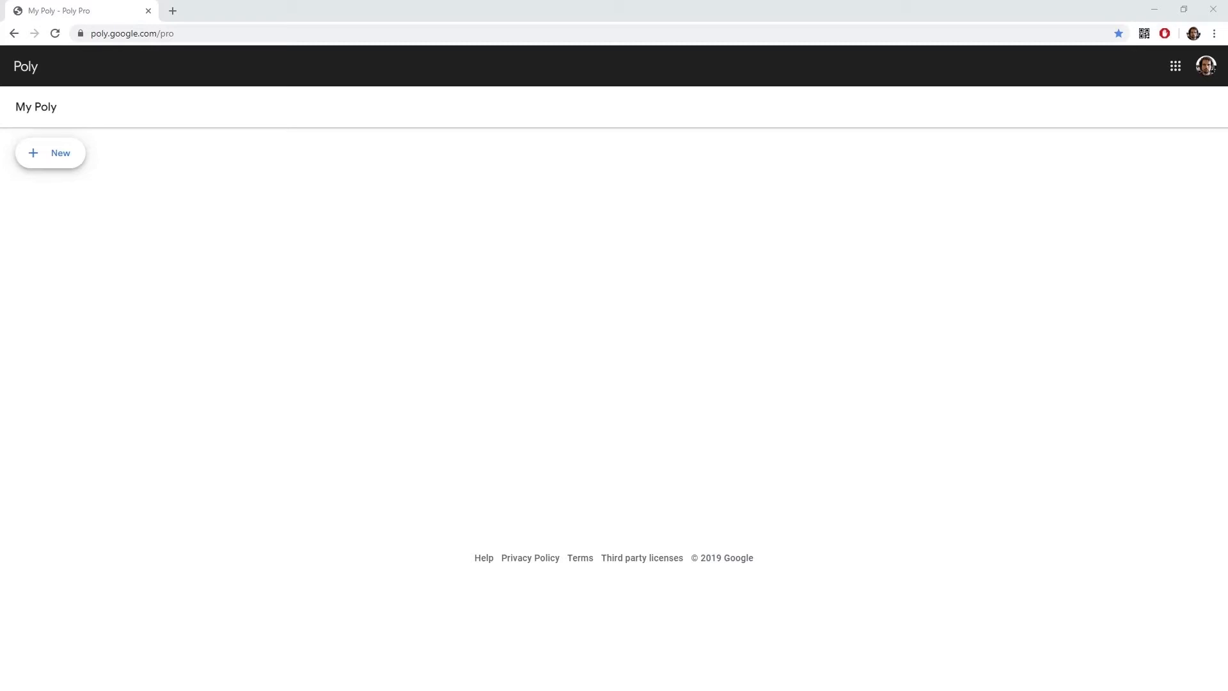
Switch to Google Poly Pro and create a new project titled Campaign 1.
{"action": "left_click", "coordinate": [61, 160]}
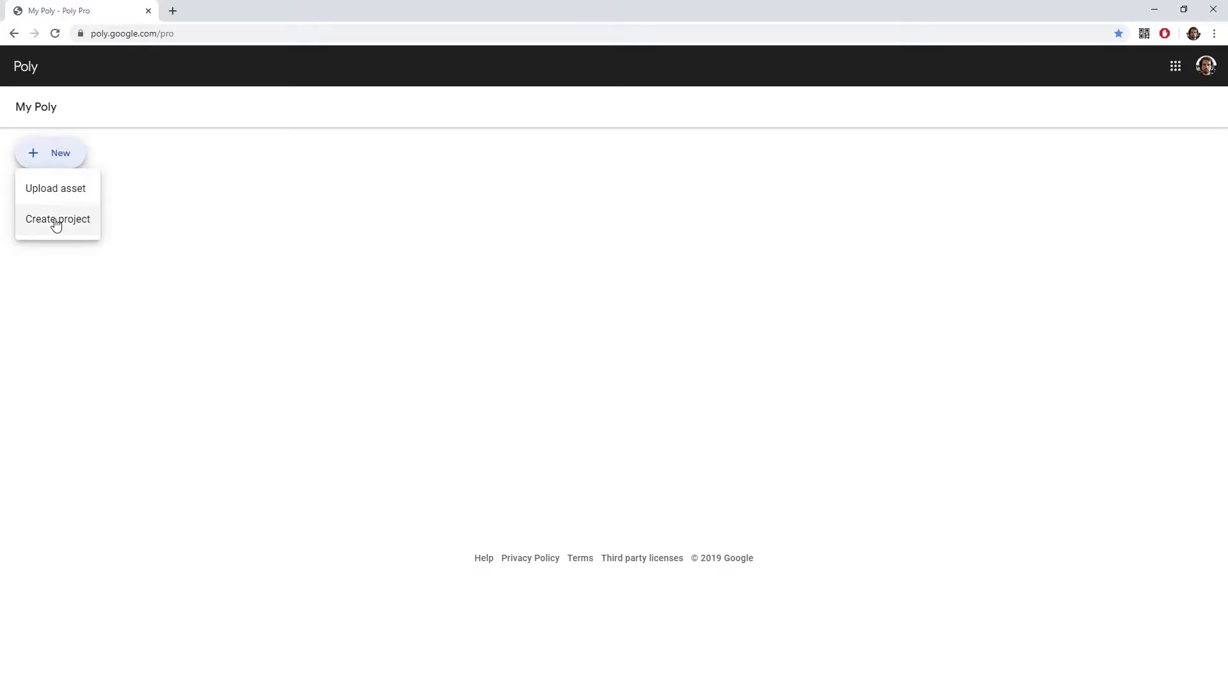
{"action": "left_click", "coordinate": [57, 220]}
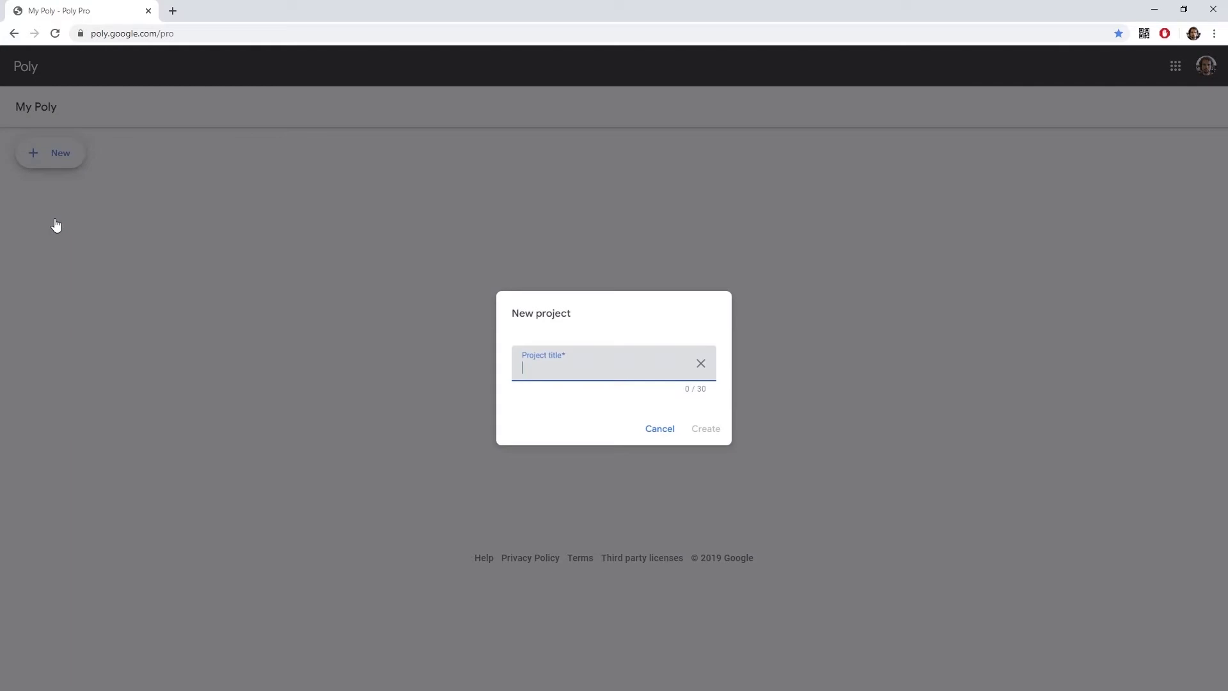
{"action": "type", "text": "Campaign 1"}
{"action": "left_click", "coordinate": [703, 429]}
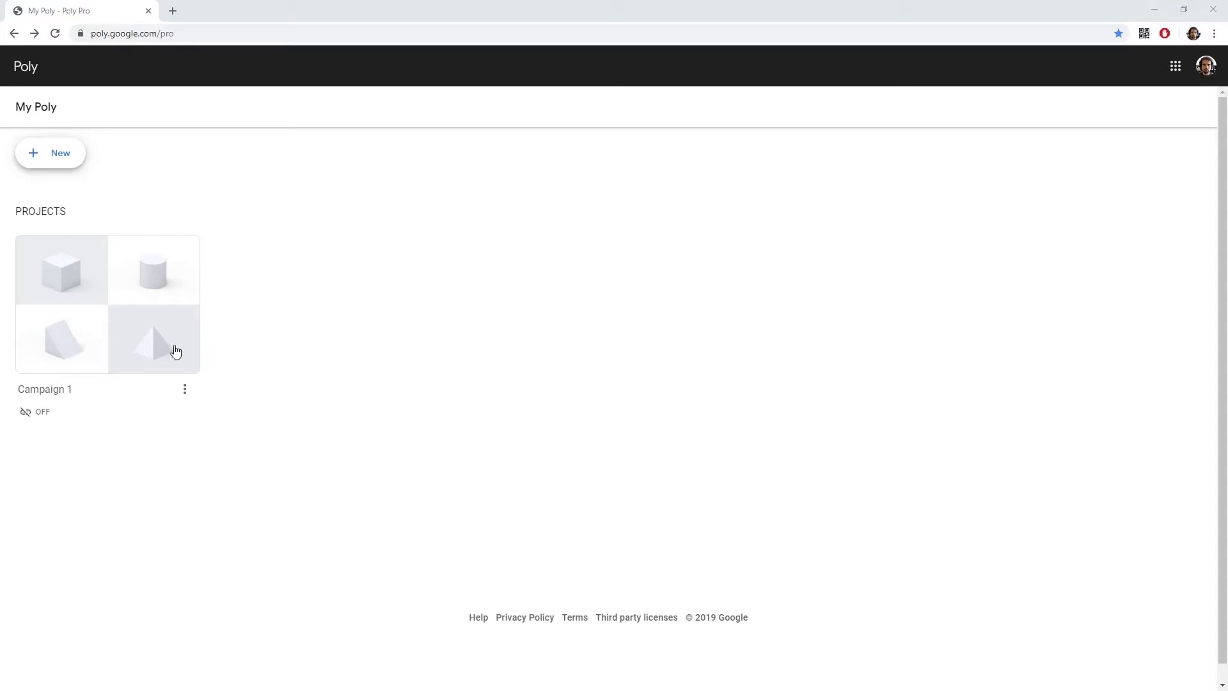
Open the Campaign 1 project and turn on its link sharing.
{"action": "left_click", "coordinate": [142, 328]}
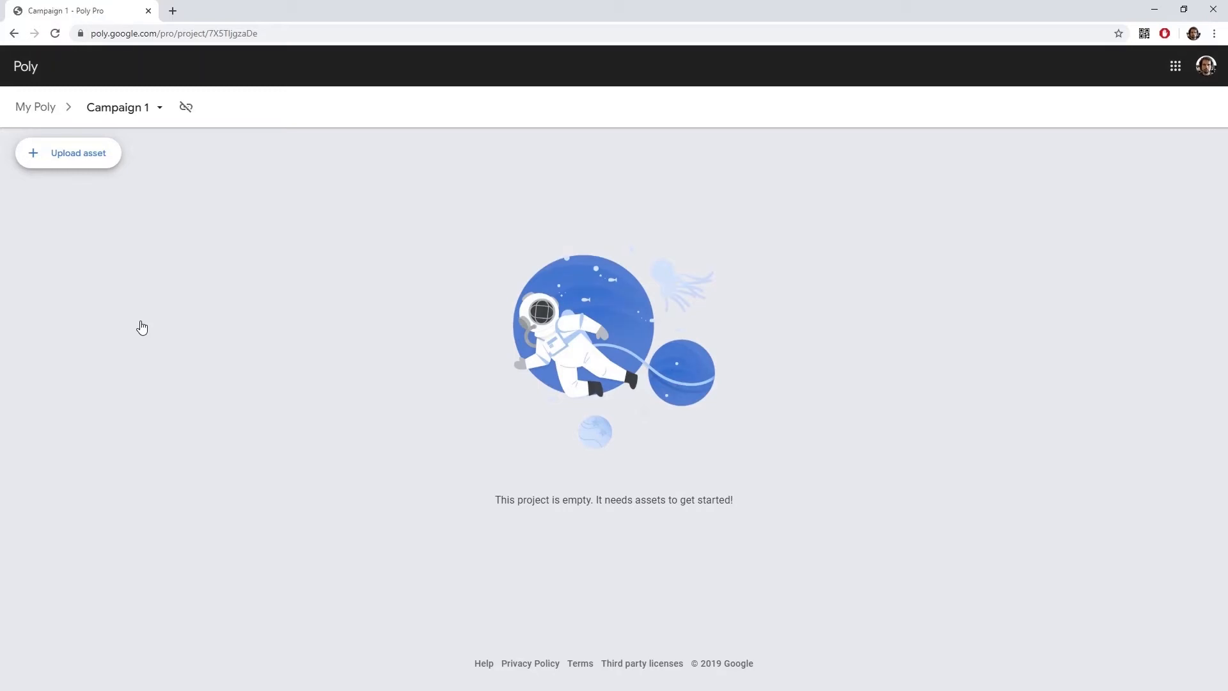
{"action": "left_click", "coordinate": [189, 113]}
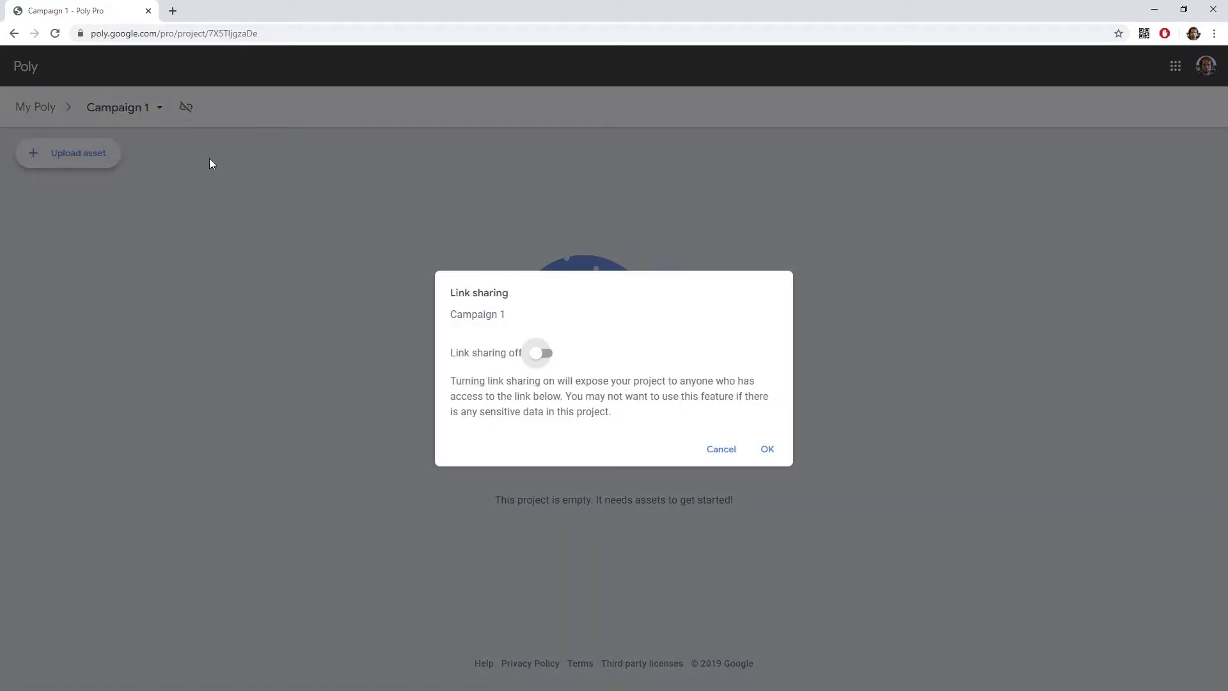
{"action": "left_click", "coordinate": [538, 354]}
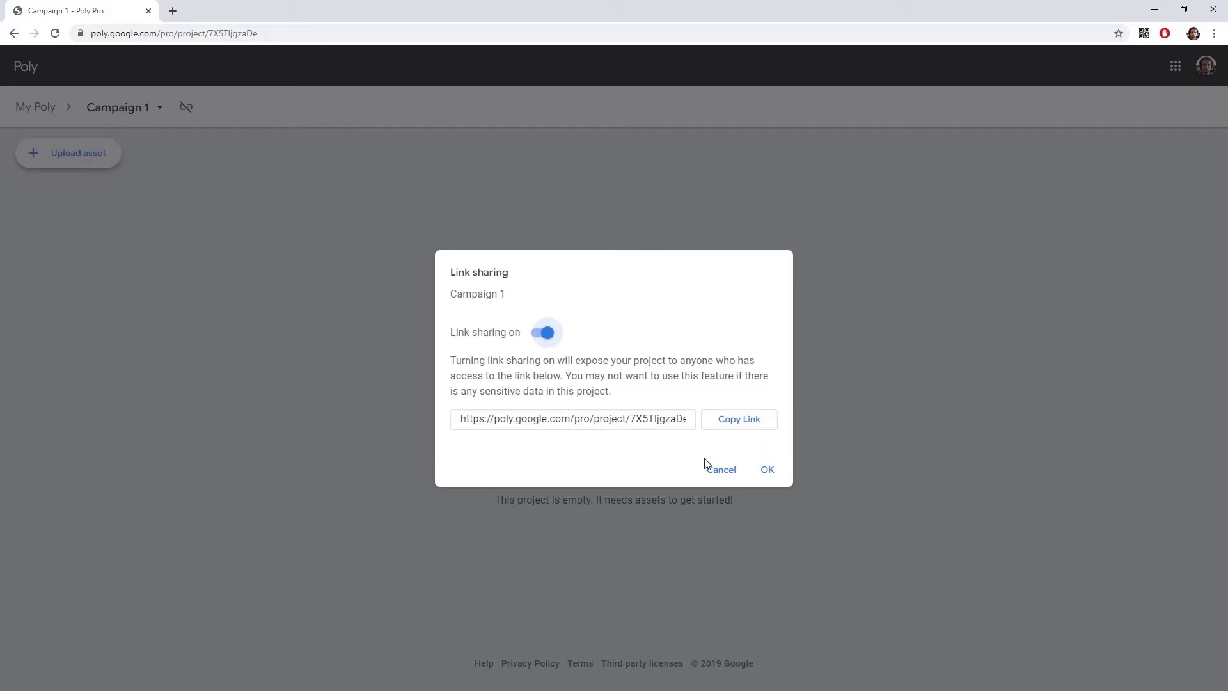
{"action": "left_click", "coordinate": [777, 476]}
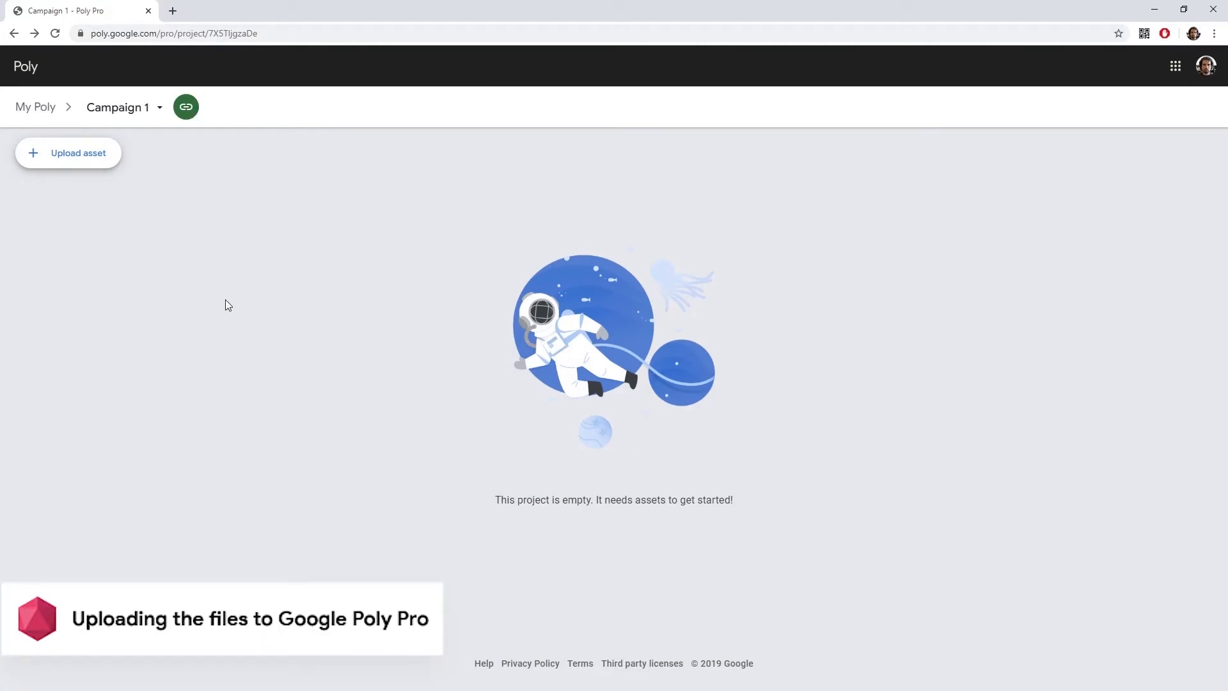
Upload an asset by selecting all exported files: the three texture JPGs, SwirlShoe.bin and SwirlShoe.gltf.
{"action": "left_click", "coordinate": [91, 163]}
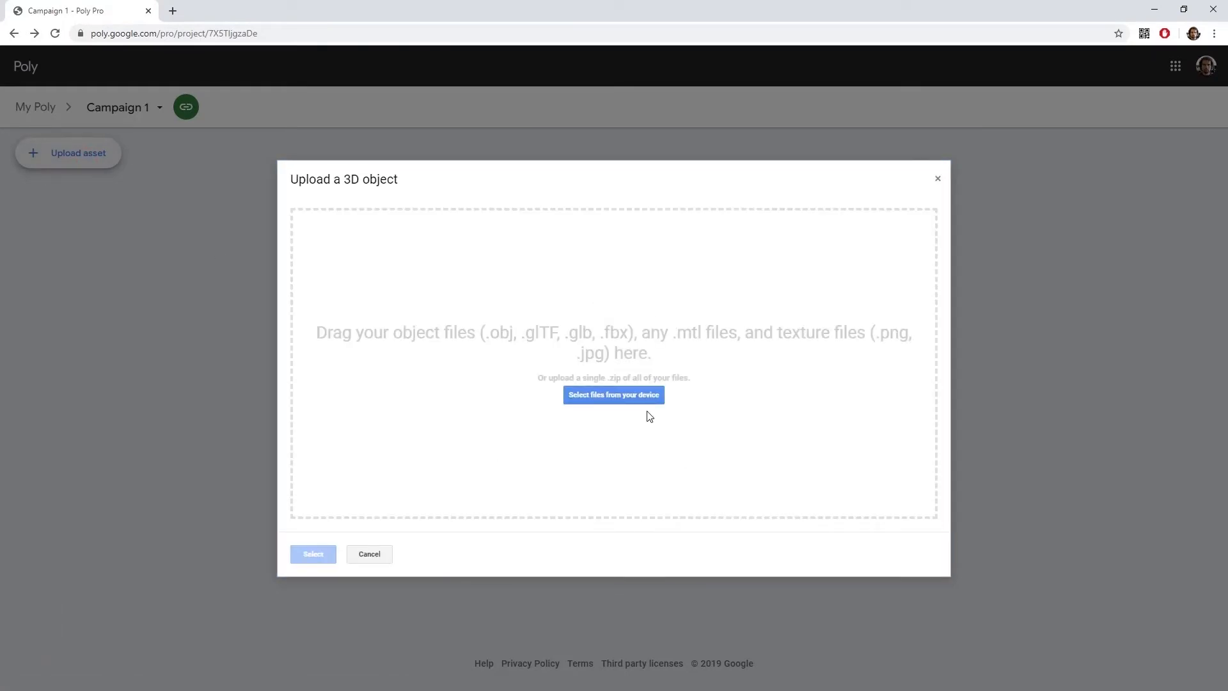
{"action": "left_click", "coordinate": [624, 395]}
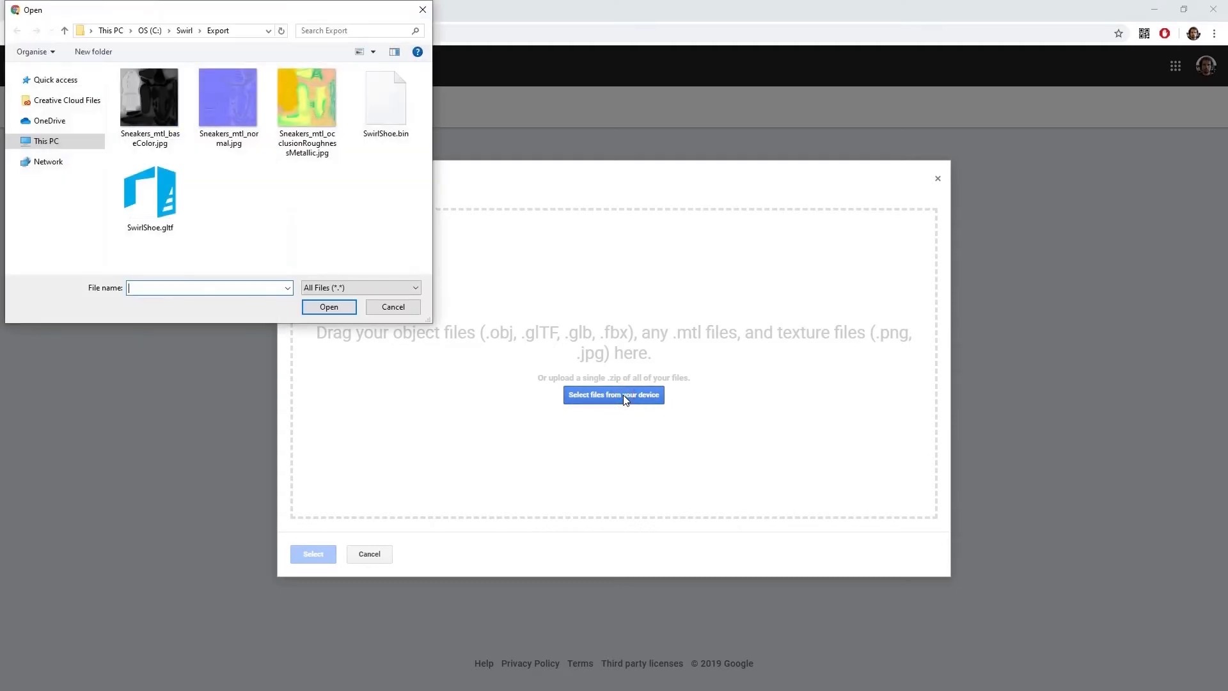
{"action": "left_click_drag", "start_coordinate": [401, 219], "coordinate": [153, 86]}
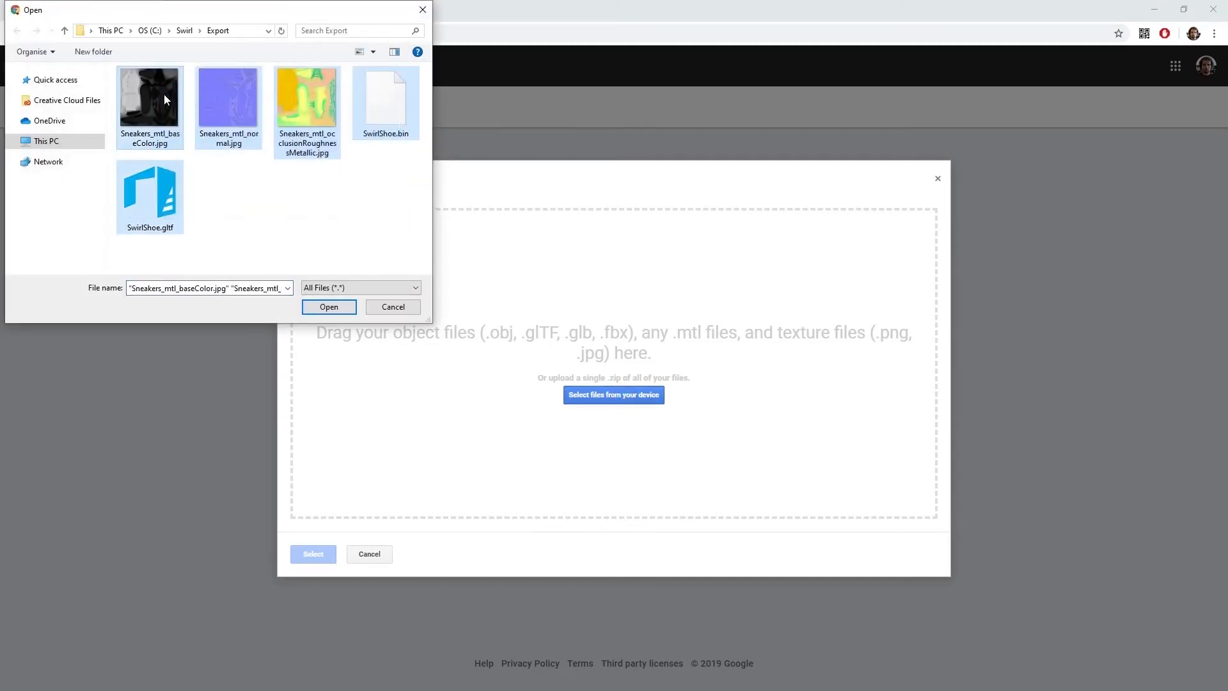
{"action": "left_click", "coordinate": [329, 307]}
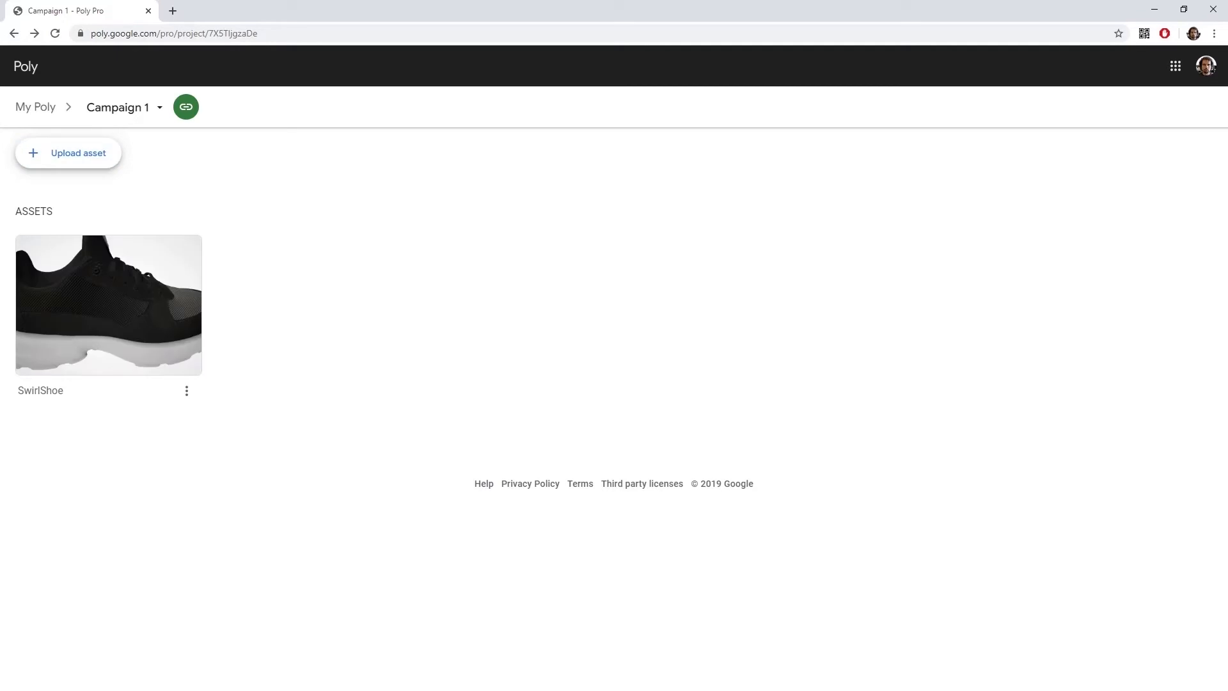
Open the SwirlShoe asset and display its asset info.
{"action": "left_click", "coordinate": [138, 310]}
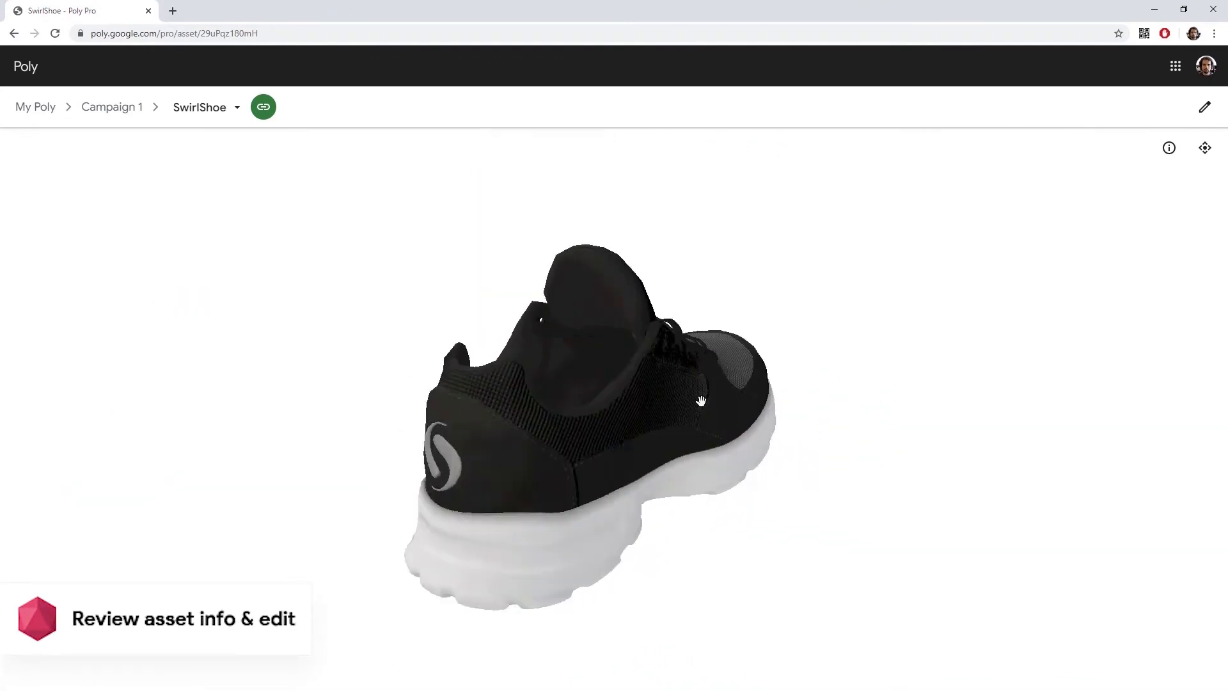
{"action": "left_click", "coordinate": [1171, 157]}
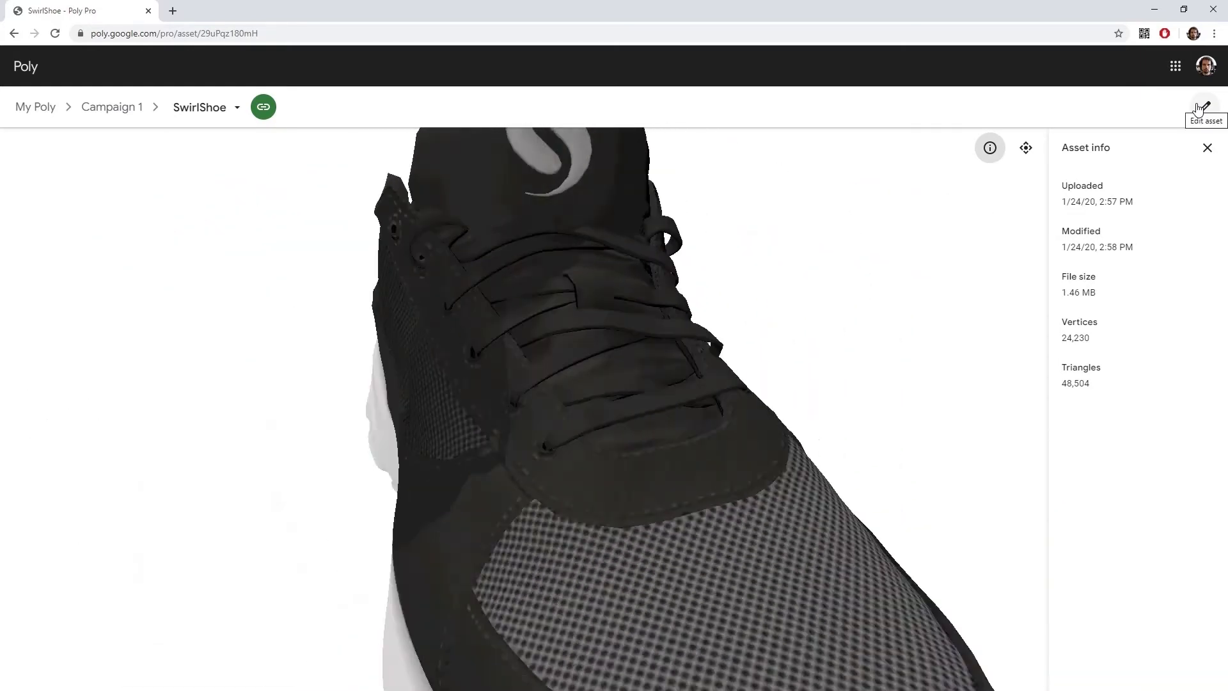
Edit the asset and set the animation playback speed to 0.
{"action": "left_click", "coordinate": [1199, 108]}
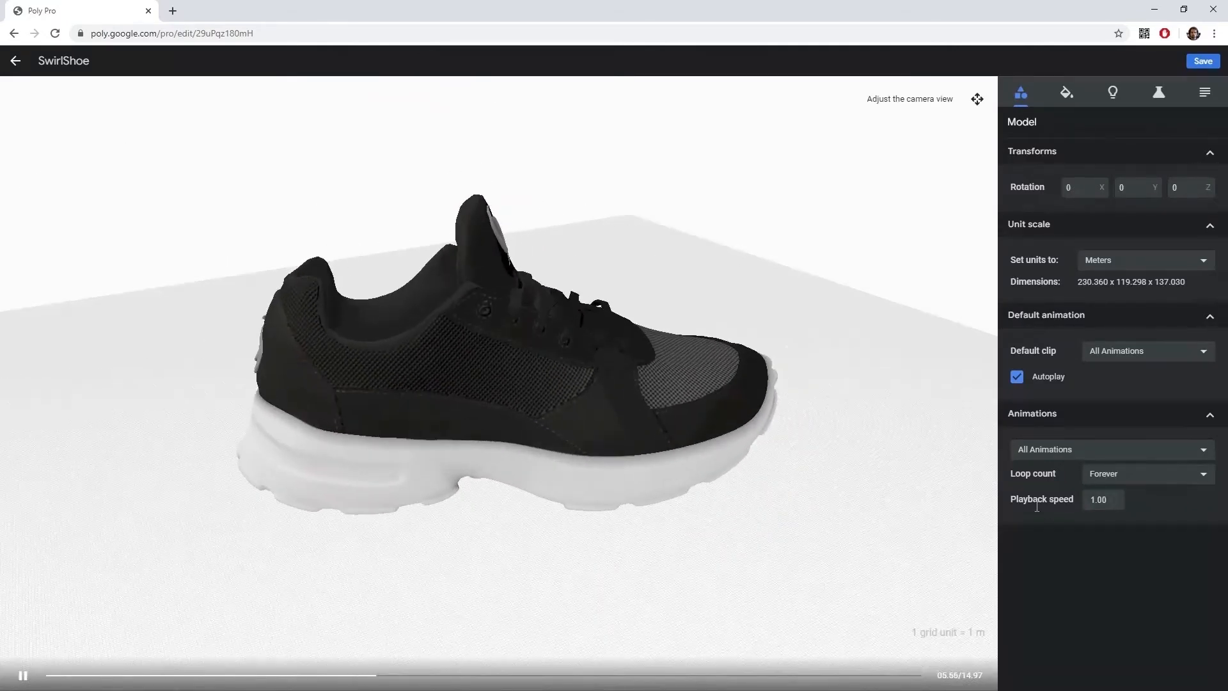
{"action": "left_click", "coordinate": [1098, 500]}
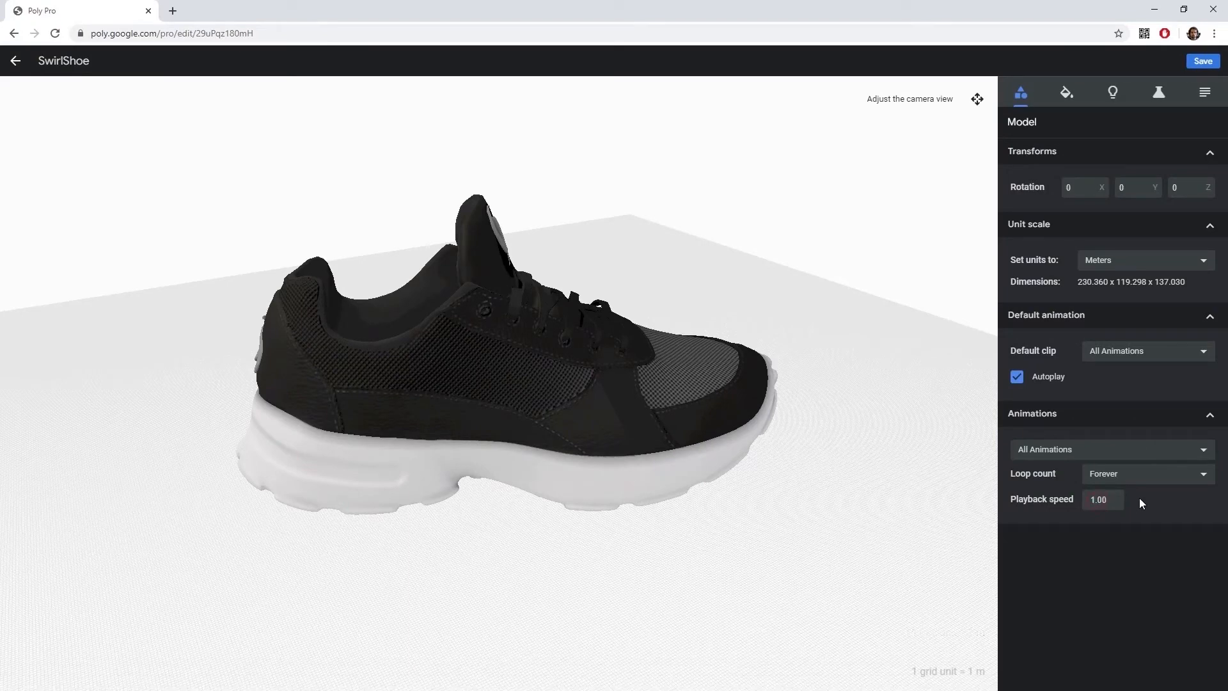
{"action": "key", "text": "BackSpace"}
{"action": "type", "text": "0"}
Rewind the animation timeline to the start and confirm the asset title SwirlShoe.
{"action": "mouse_move", "coordinate": [355, 603]}
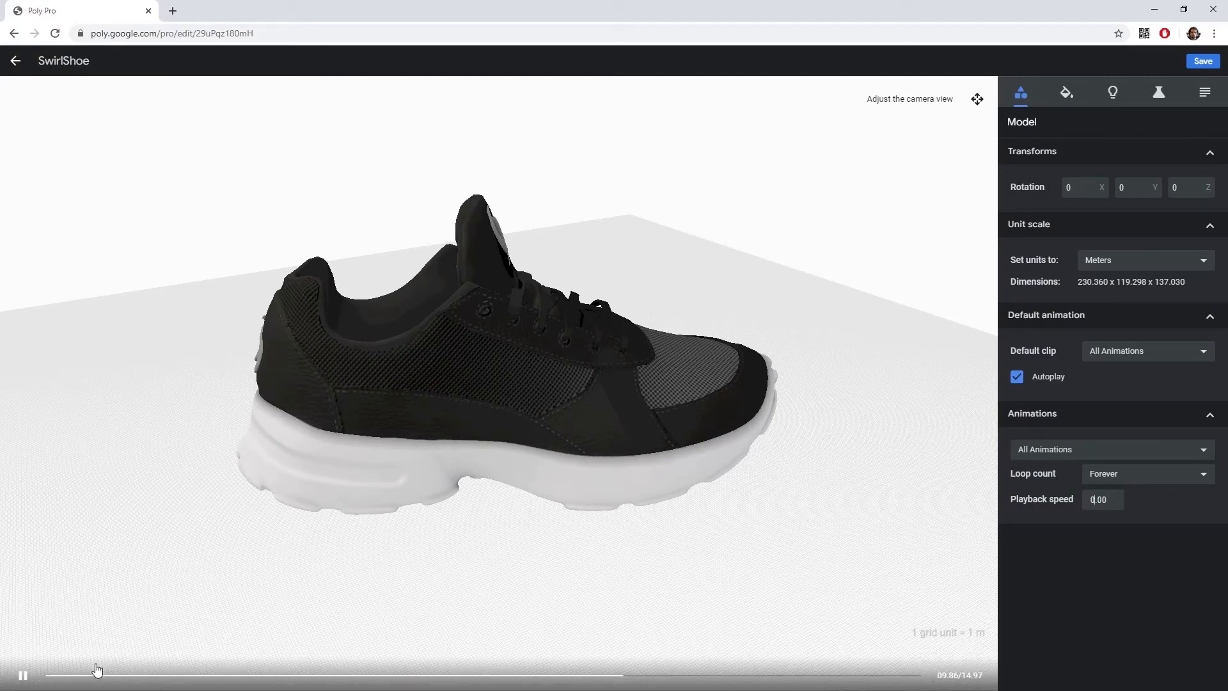
{"action": "left_click_drag", "start_coordinate": [85, 678], "coordinate": [39, 679]}
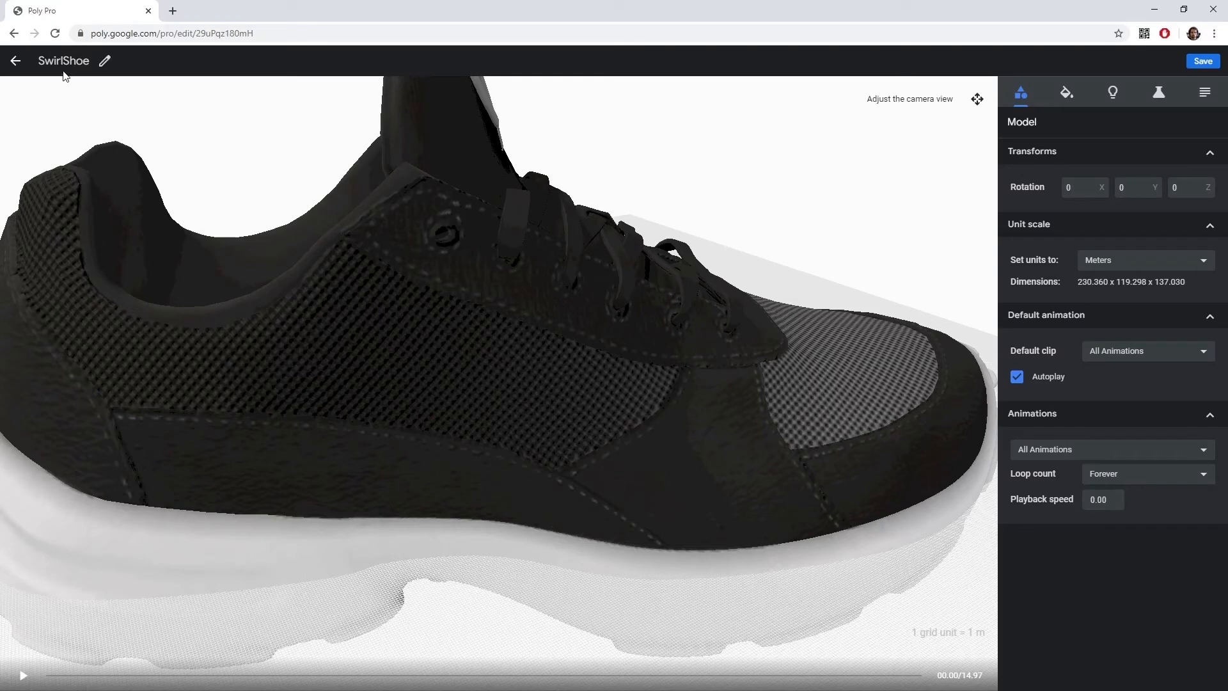
{"action": "left_click", "coordinate": [105, 64]}
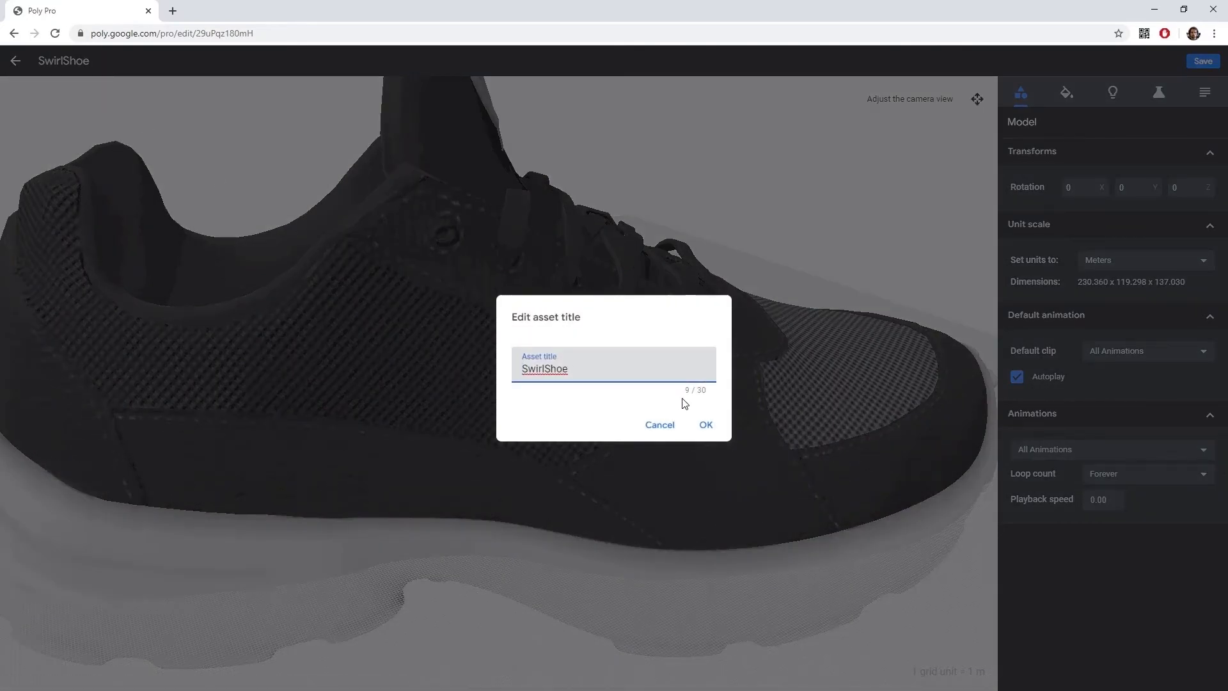
{"action": "left_click", "coordinate": [706, 425]}
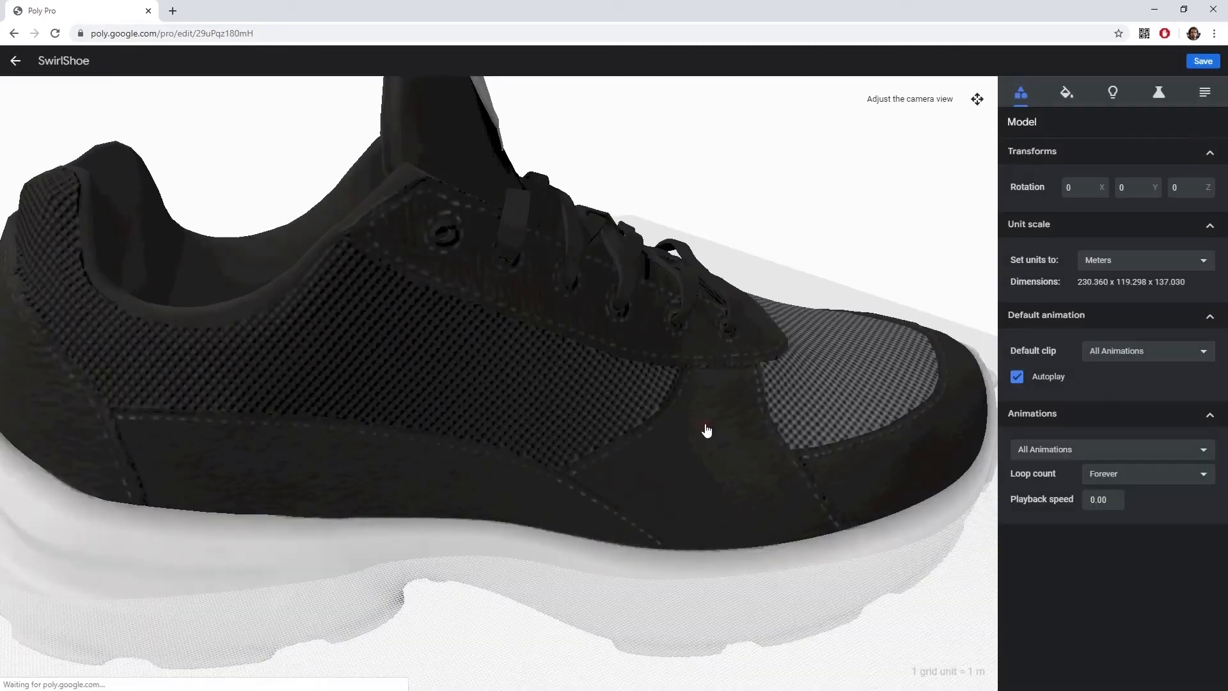
Open the materials settings of the model.
{"action": "scroll", "coordinate": [559, 421], "scroll_direction": "down", "scroll_amount": 5}
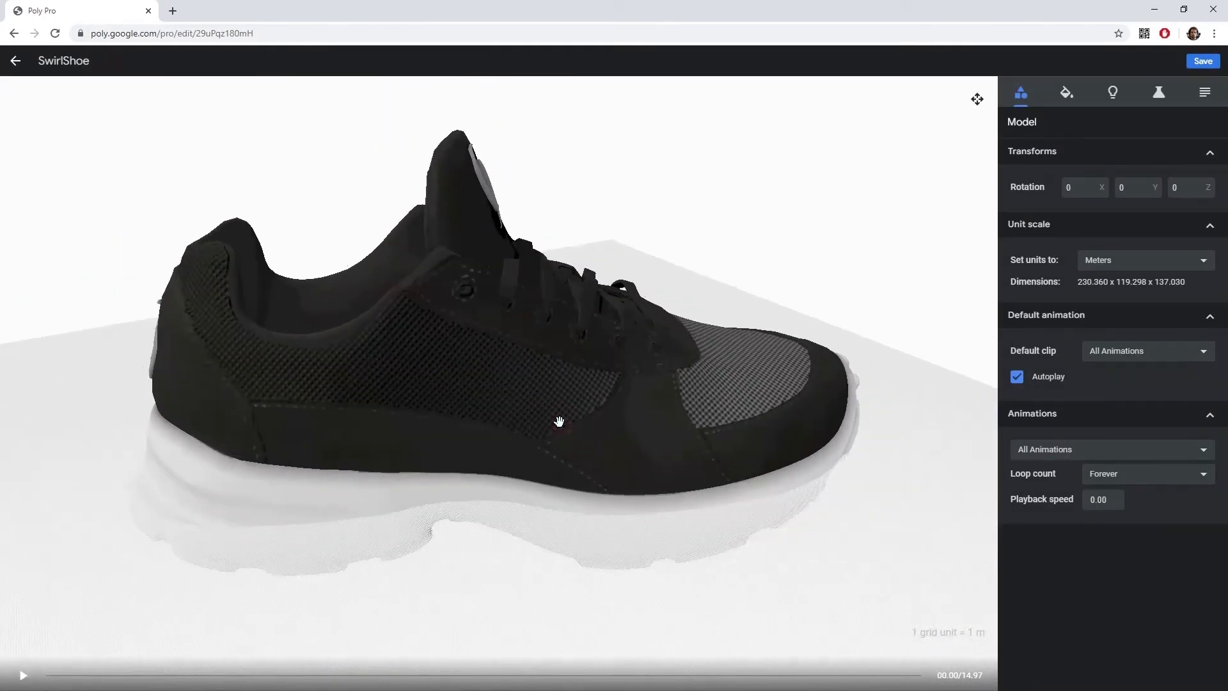
{"action": "left_click", "coordinate": [1065, 96]}
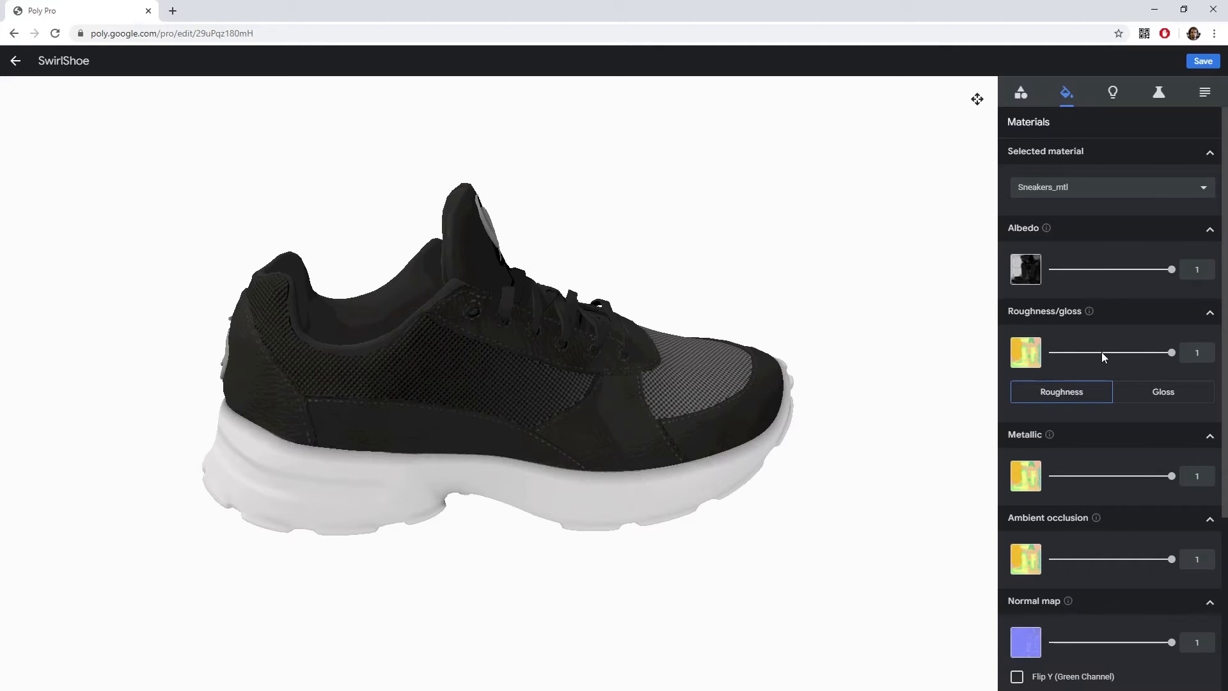
Turn off the key light shadows and set the motion path to No motion.
{"action": "left_click", "coordinate": [1026, 275]}
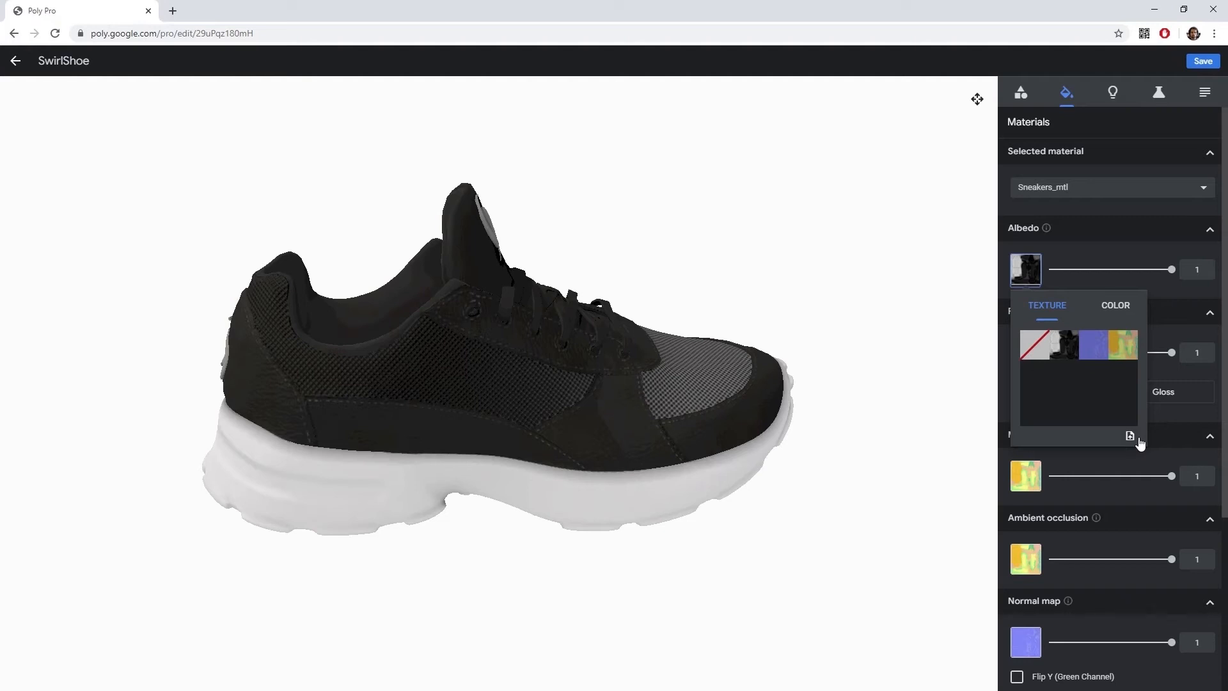
{"action": "left_click", "coordinate": [1113, 94]}
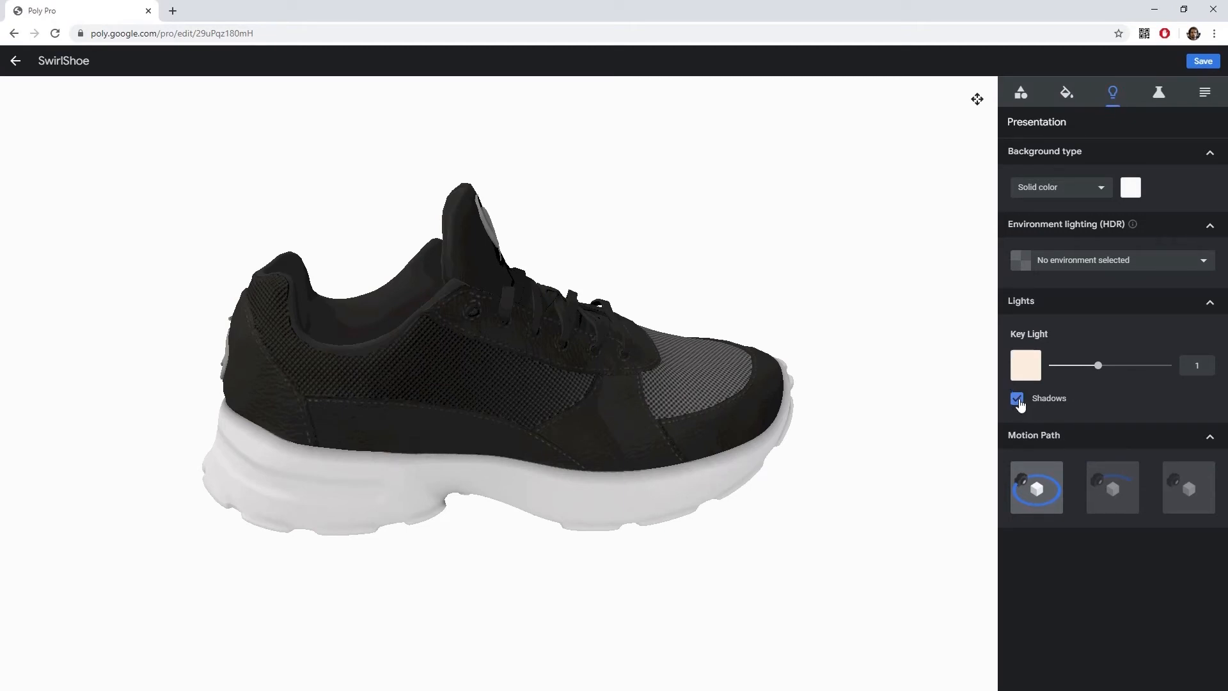
{"action": "left_click", "coordinate": [1017, 399]}
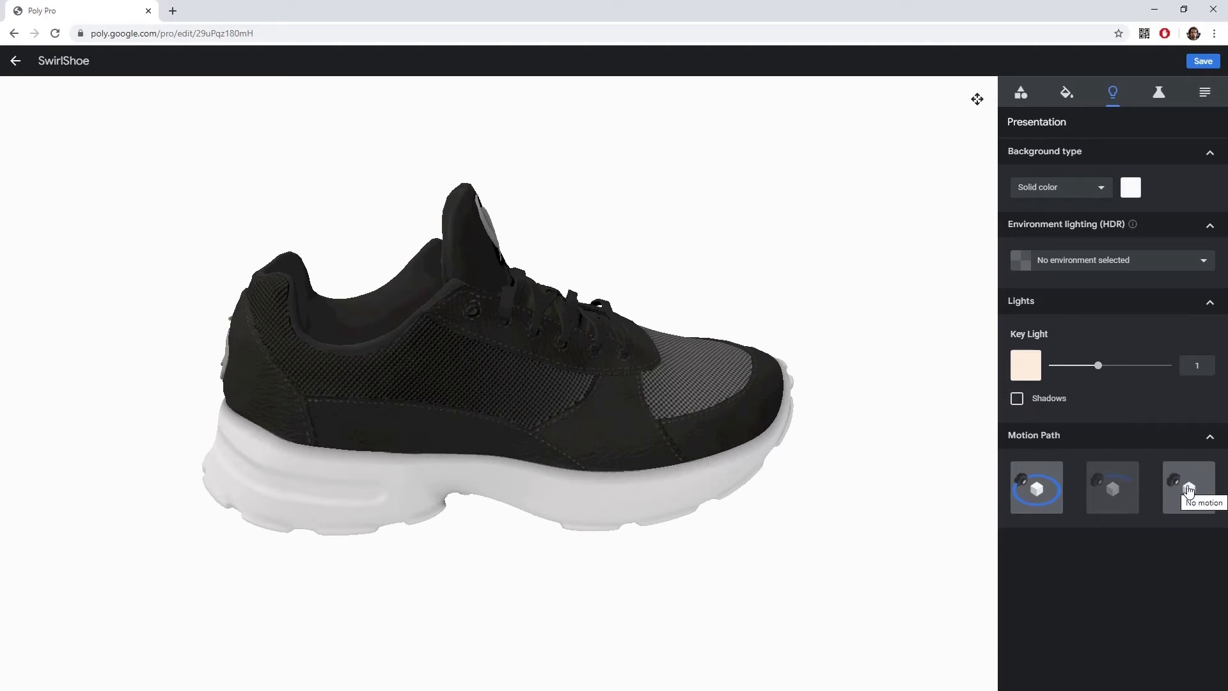
{"action": "left_click", "coordinate": [1189, 491]}
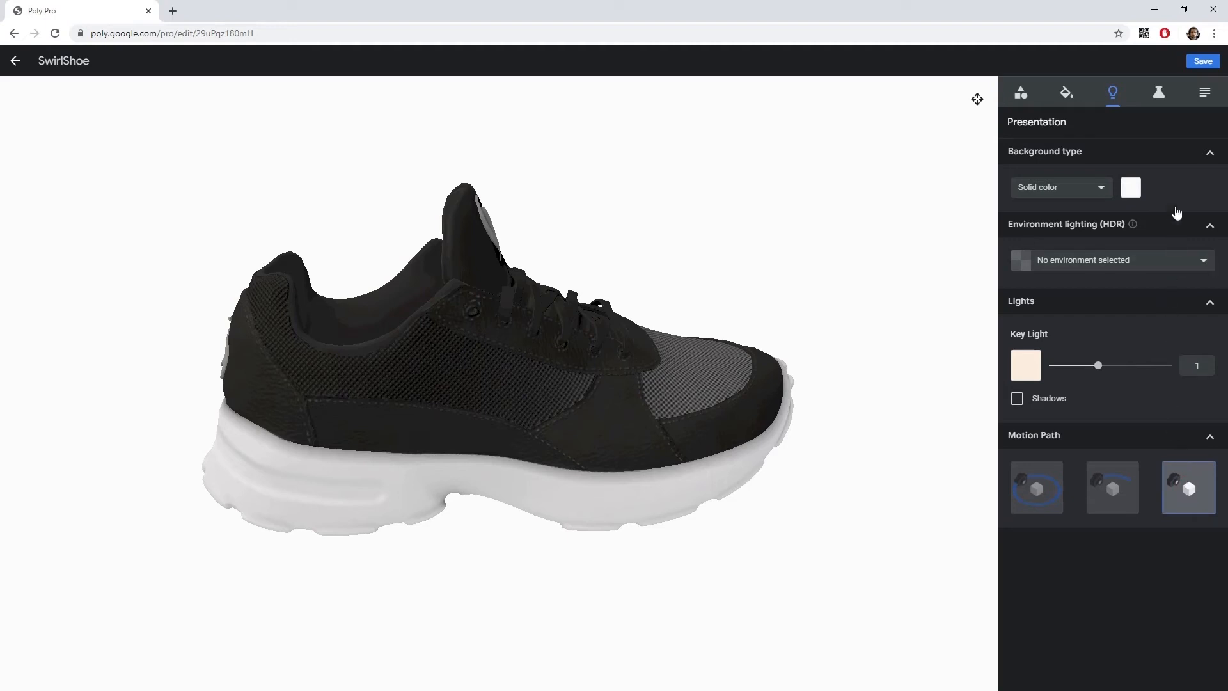
Set the solid background color to white, keeping Solid color as the background type.
{"action": "left_click", "coordinate": [1131, 188]}
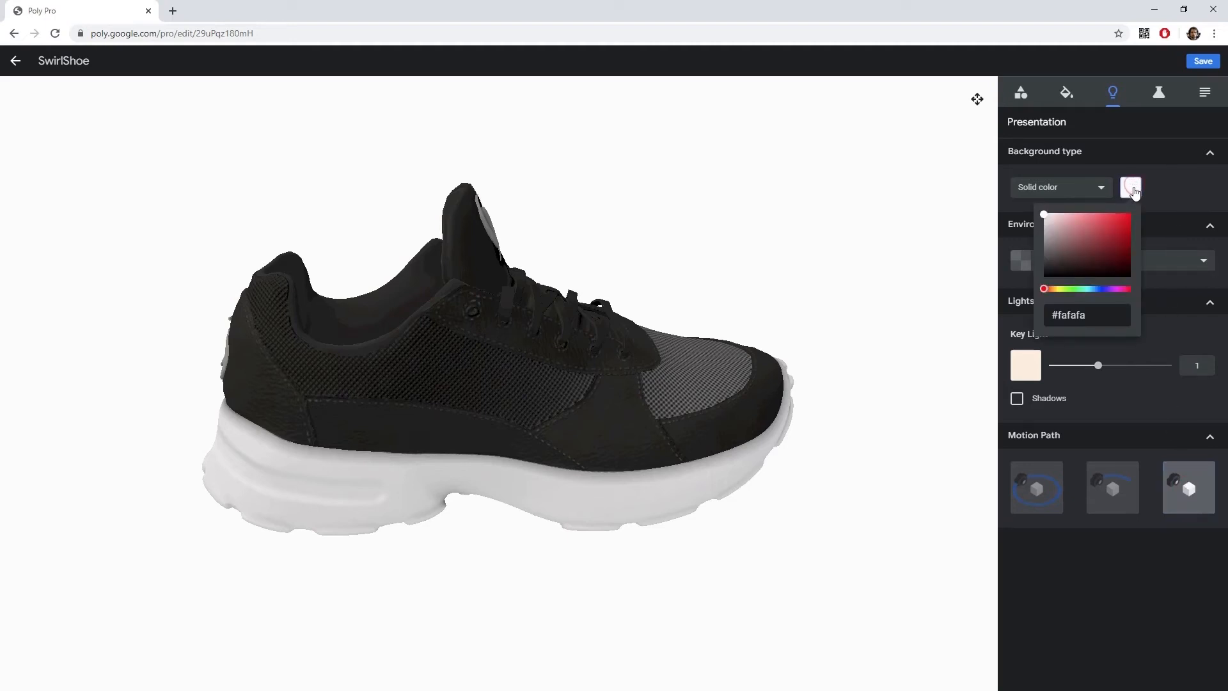
{"action": "left_click_drag", "start_coordinate": [1098, 220], "coordinate": [1040, 214]}
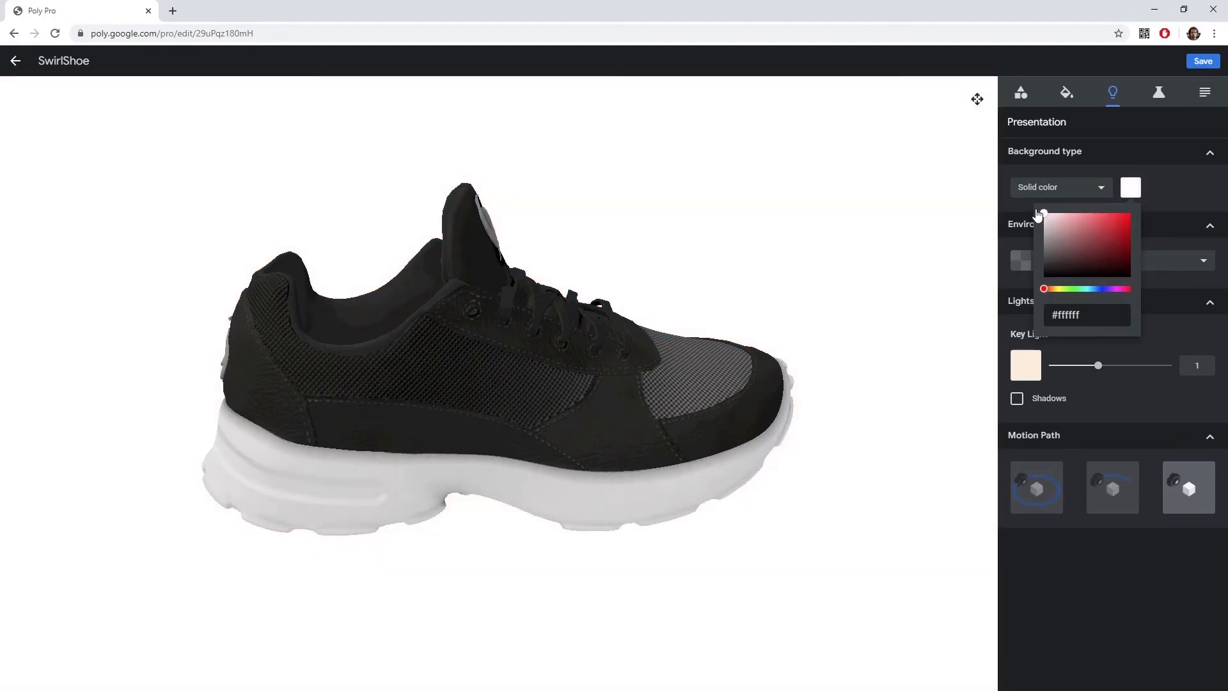
{"action": "left_click", "coordinate": [1147, 190]}
{"action": "left_click", "coordinate": [1099, 188]}
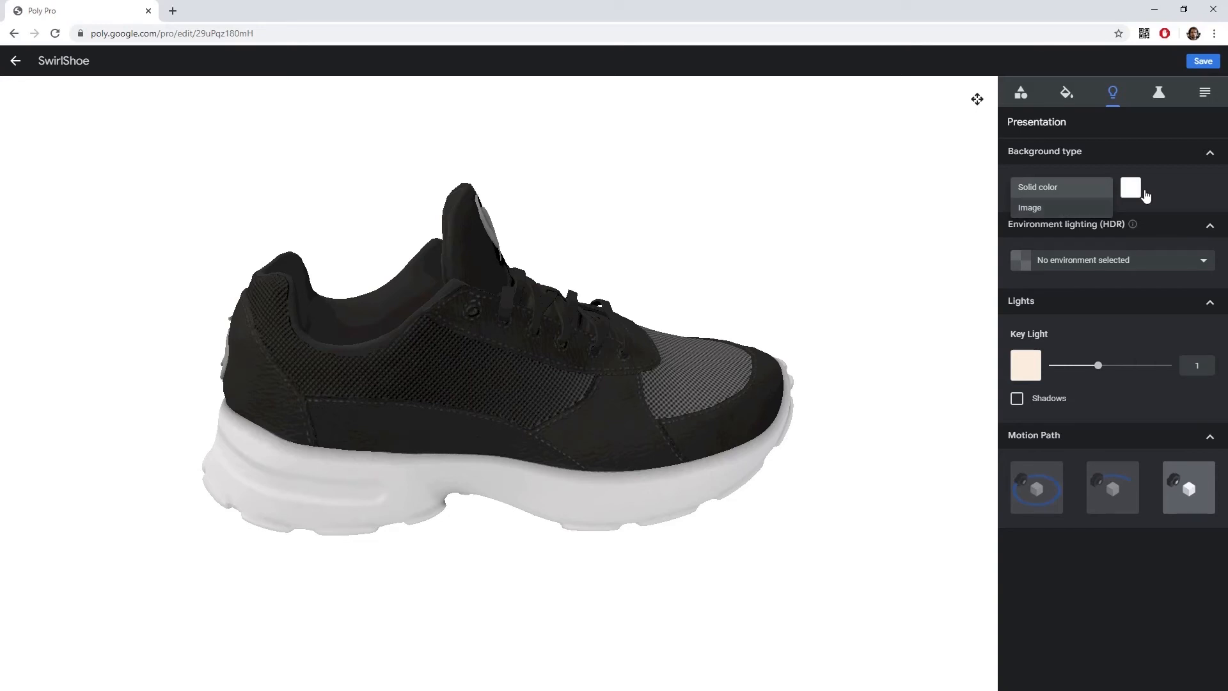
{"action": "left_click", "coordinate": [1162, 191]}
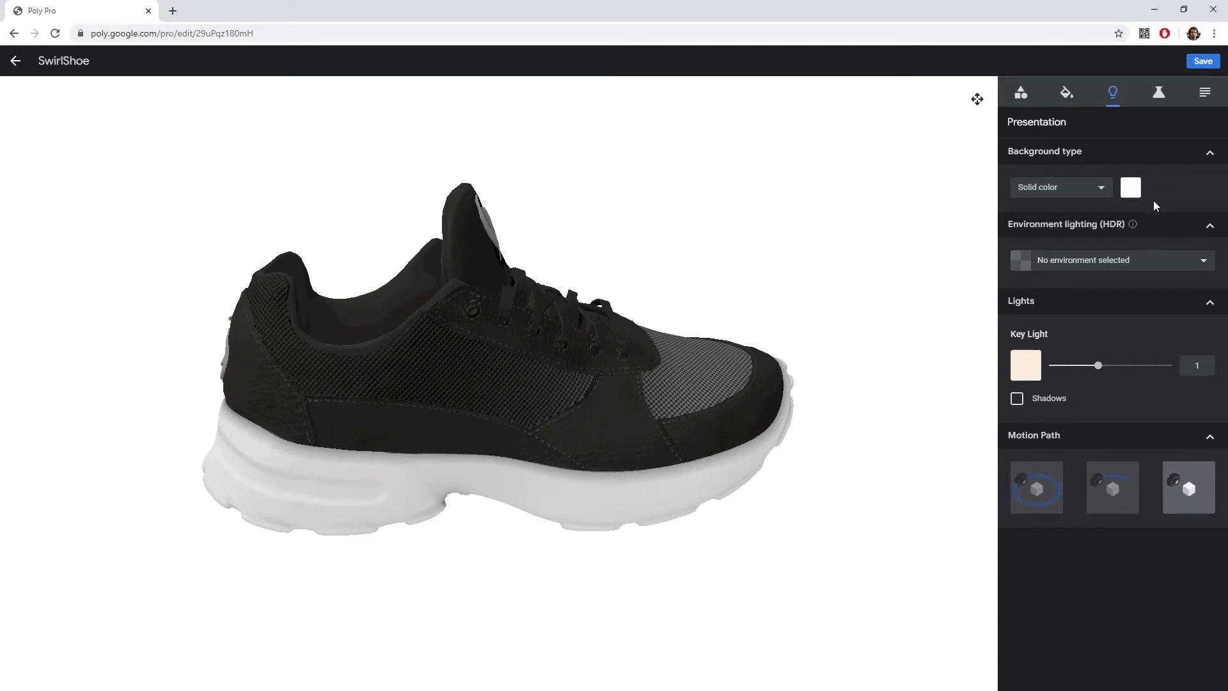
Set the environment lighting to Studio.
{"action": "left_click", "coordinate": [1117, 261]}
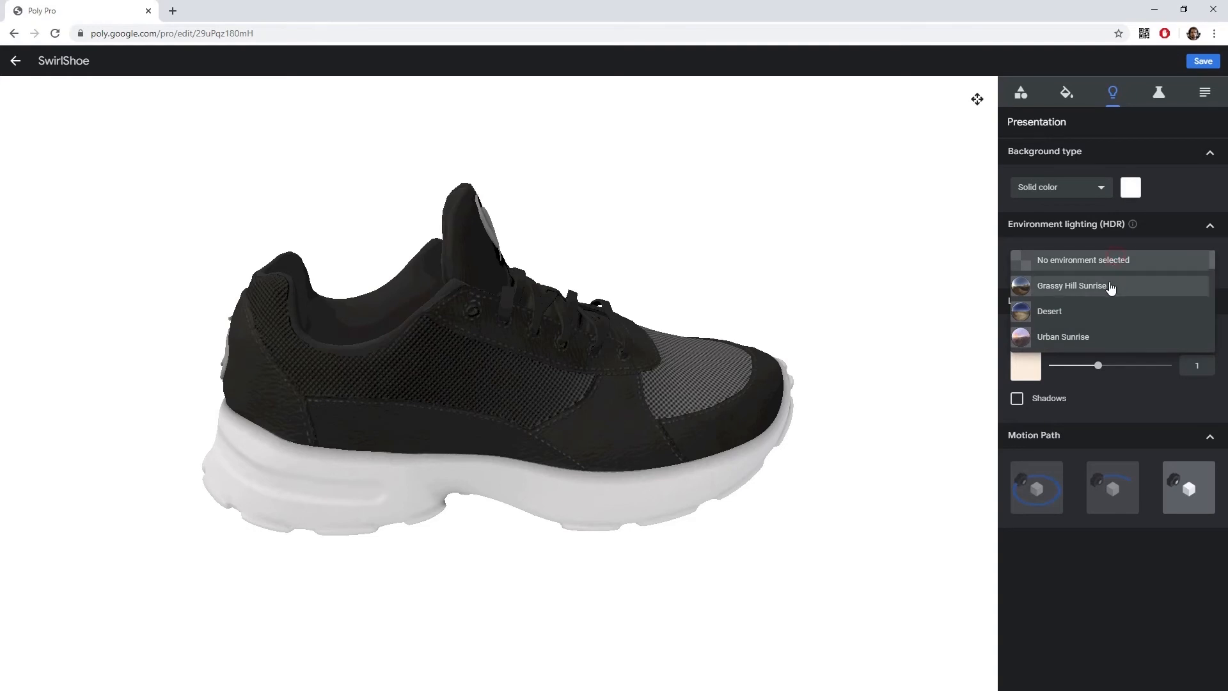
{"action": "scroll", "coordinate": [1110, 289], "scroll_direction": "down", "scroll_amount": 2}
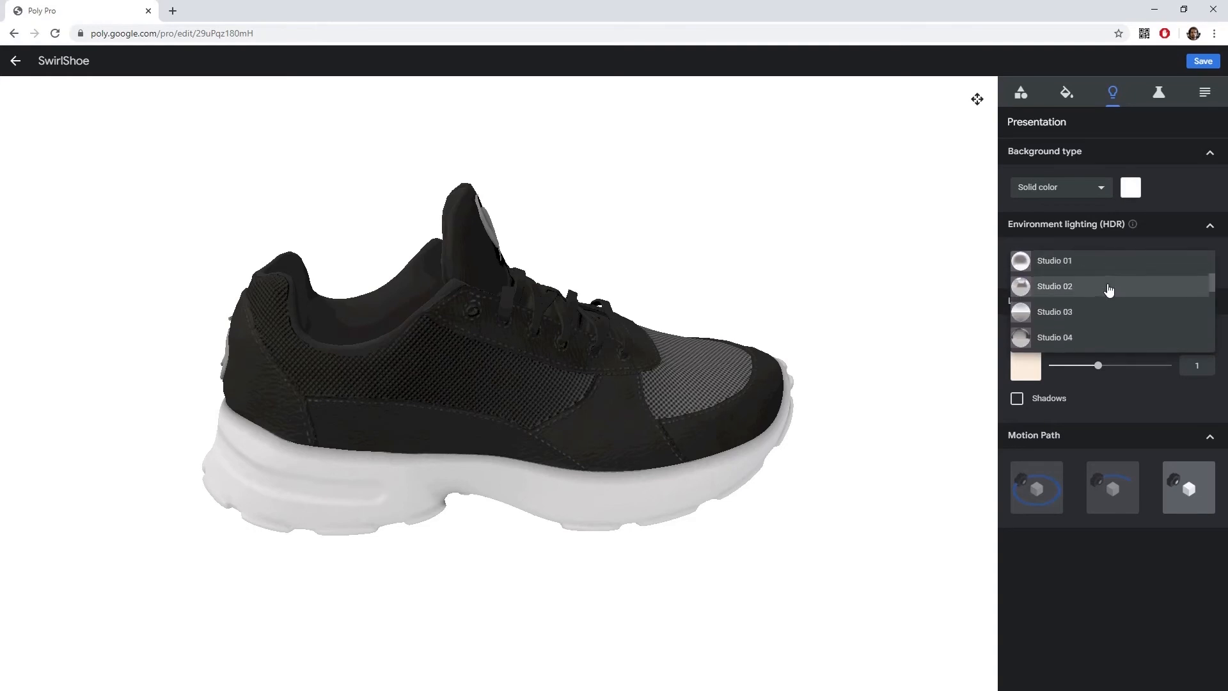
{"action": "scroll", "coordinate": [1110, 290], "scroll_direction": "up", "scroll_amount": 1}
{"action": "left_click", "coordinate": [1079, 299]}
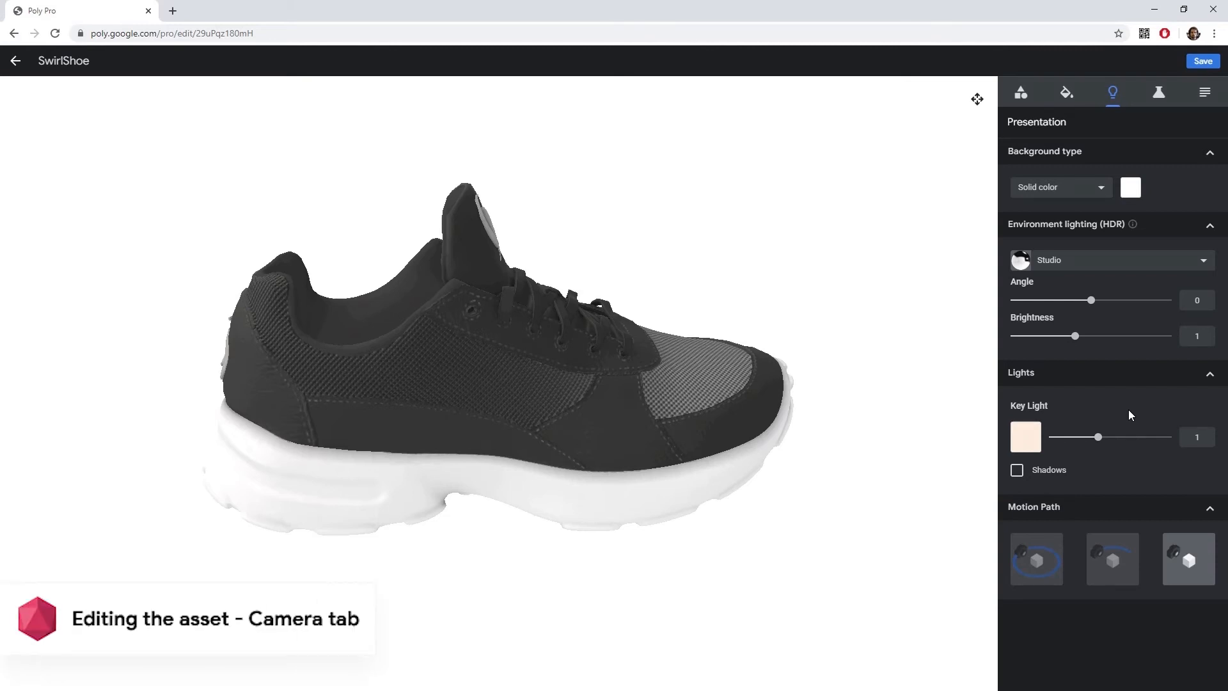
Orbit the shoe to a three-quarter view and set the initial camera view manually from it.
{"action": "left_click", "coordinate": [1159, 94]}
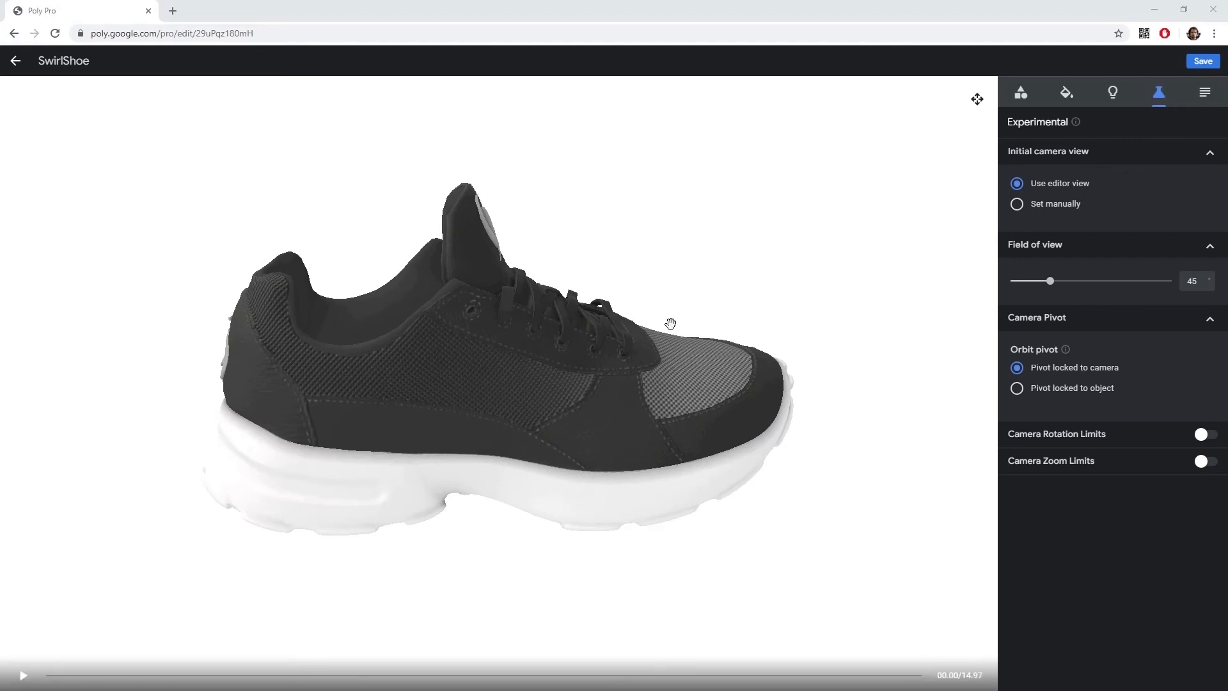
{"action": "left_click_drag", "start_coordinate": [671, 323], "coordinate": [435, 519]}
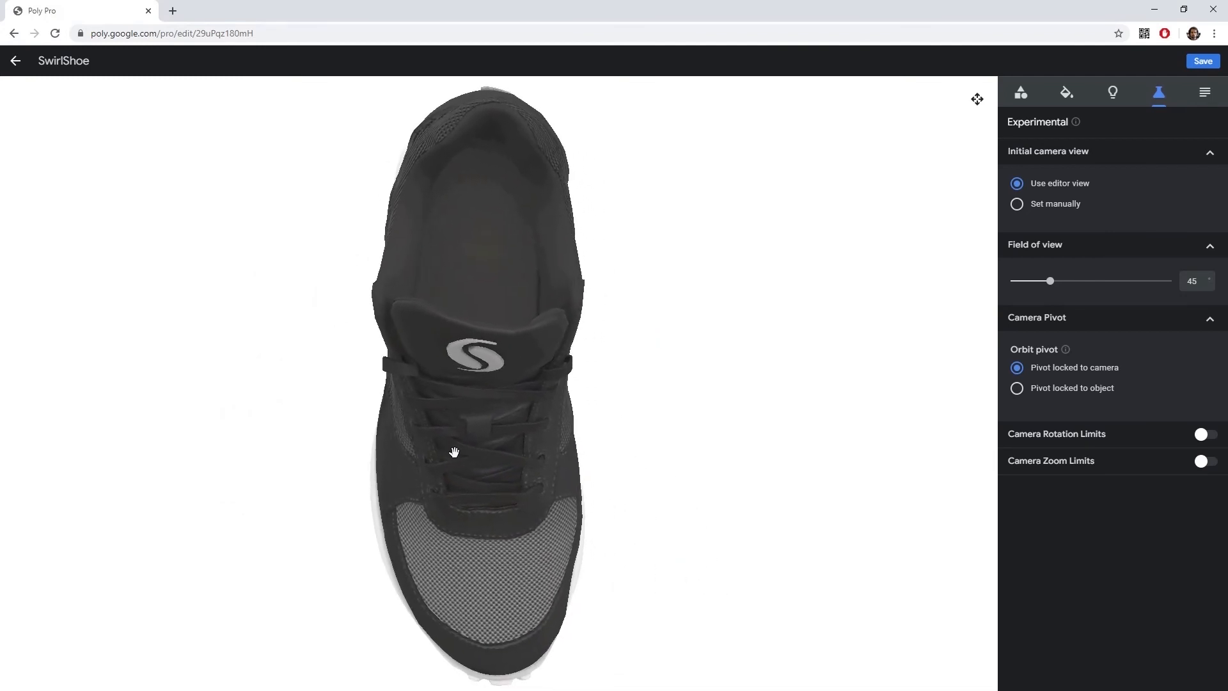
{"action": "left_click_drag", "start_coordinate": [454, 452], "coordinate": [634, 295]}
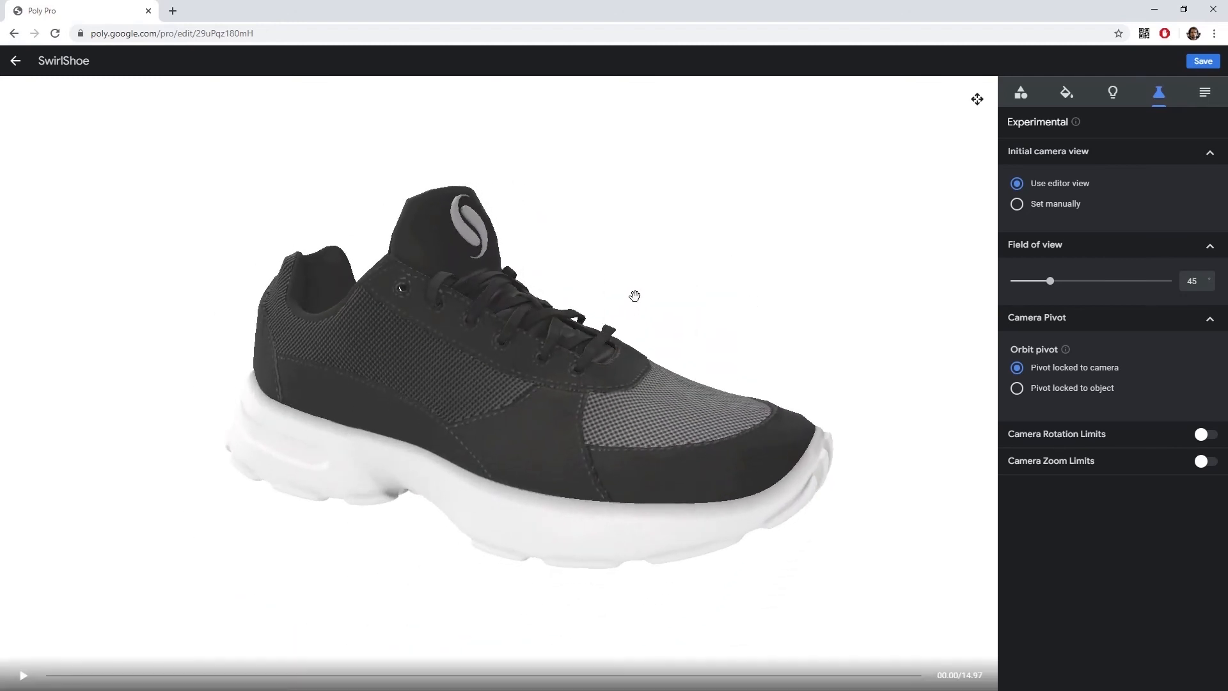
{"action": "left_click", "coordinate": [1017, 204]}
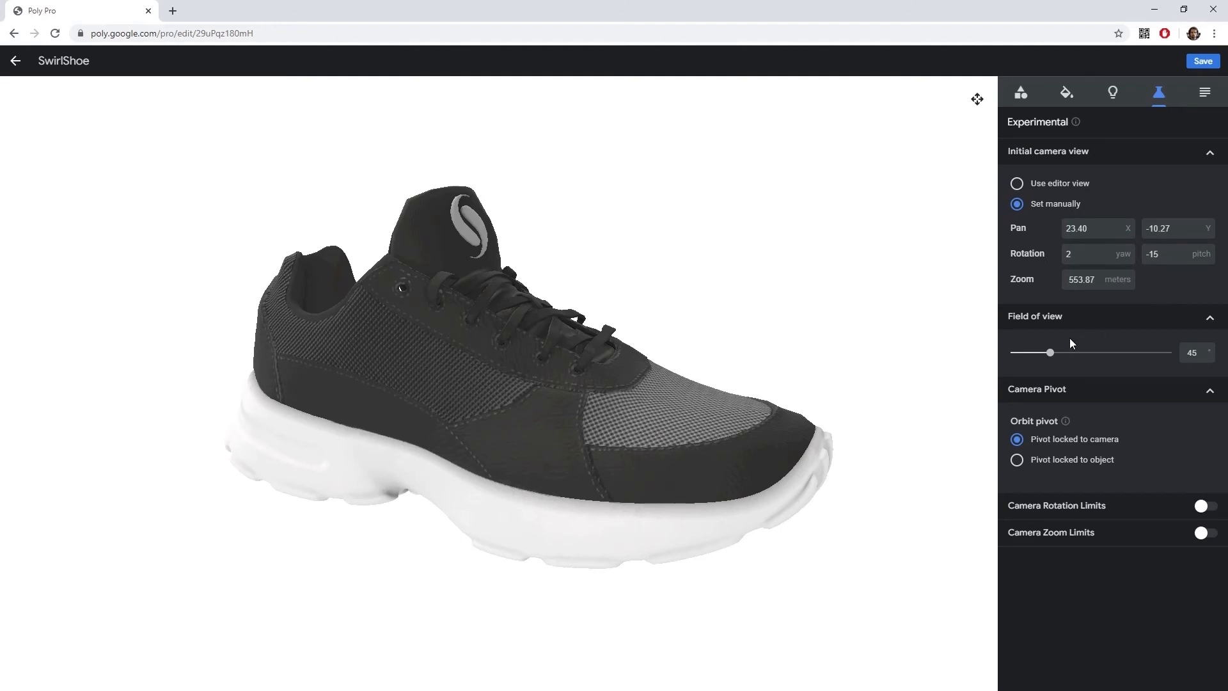
Set the field of view to 45.
{"action": "left_click_drag", "start_coordinate": [1051, 353], "coordinate": [1051, 355]}
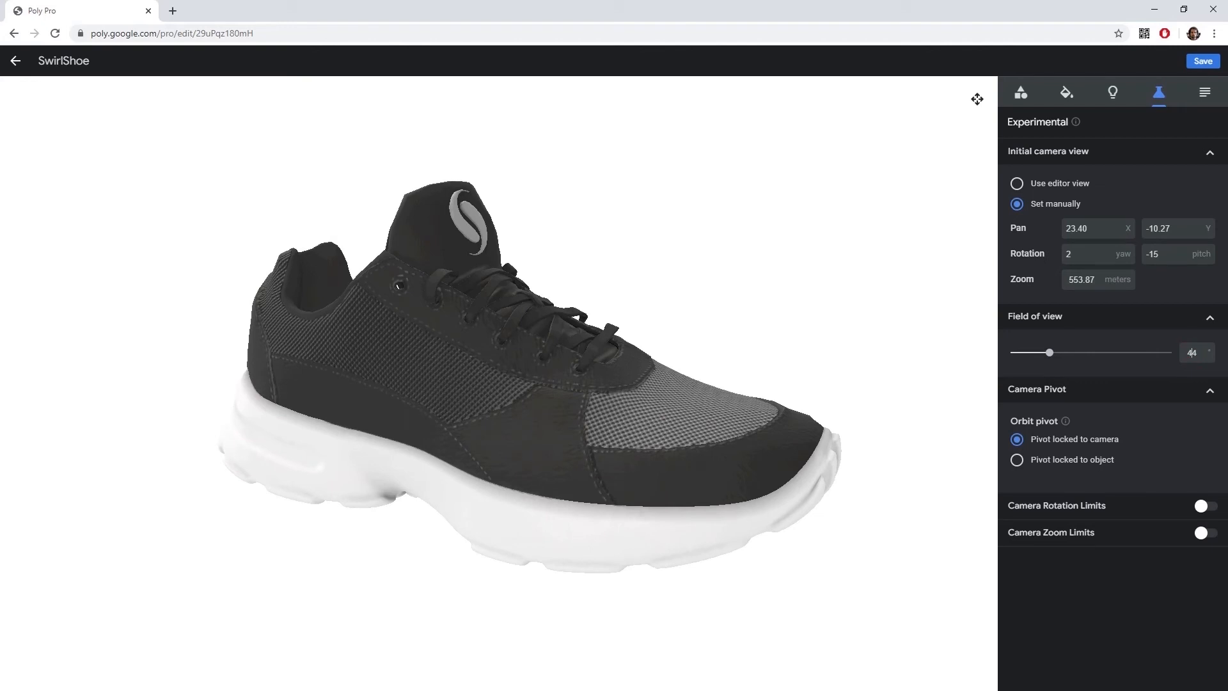
{"action": "key", "text": "Delete"}
{"action": "type", "text": "5"}
{"action": "key", "text": "Return"}
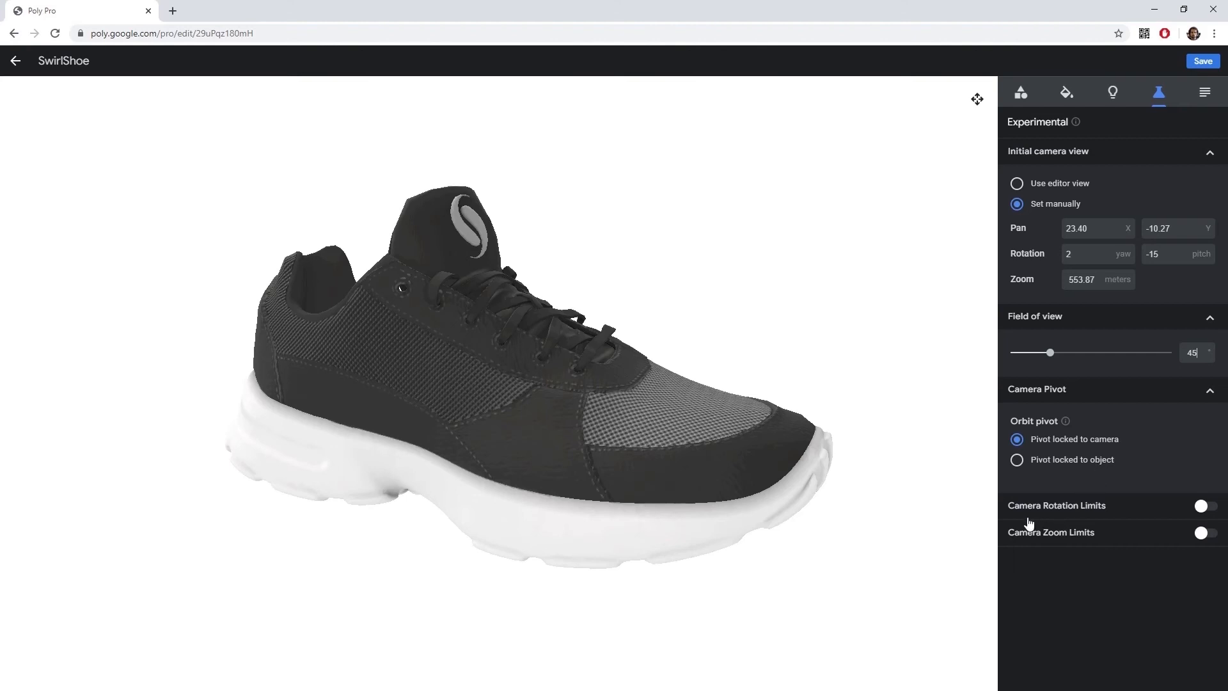
Enable camera rotation limits on pitch with a minimum of -60 and a maximum of 20.
{"action": "left_click", "coordinate": [1191, 505]}
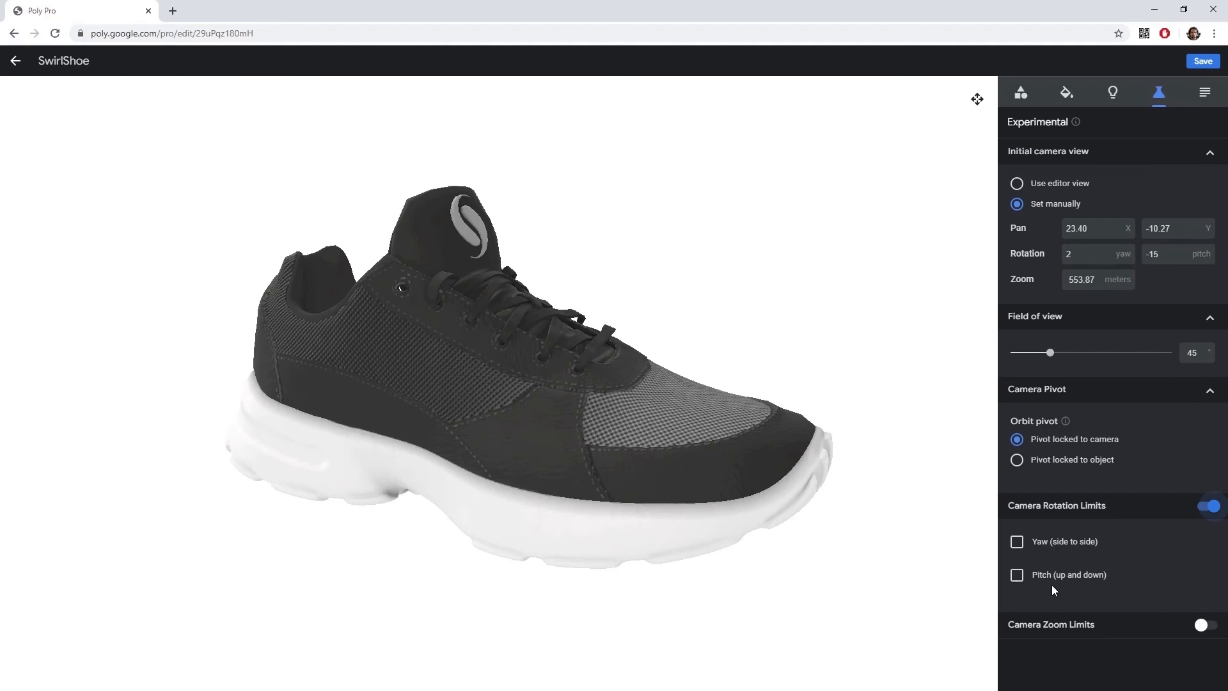
{"action": "left_click", "coordinate": [1017, 576]}
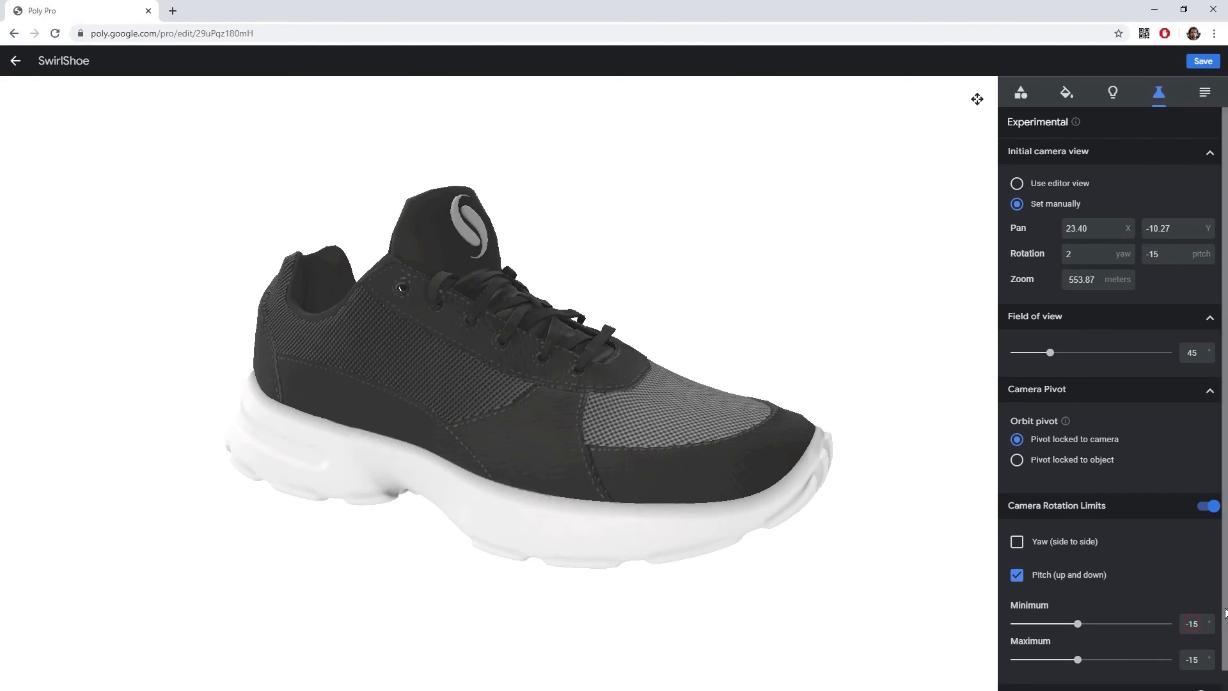
{"action": "key", "text": "ctrl+a"}
{"action": "key", "text": "BackSpace"}
{"action": "type", "text": "-60"}
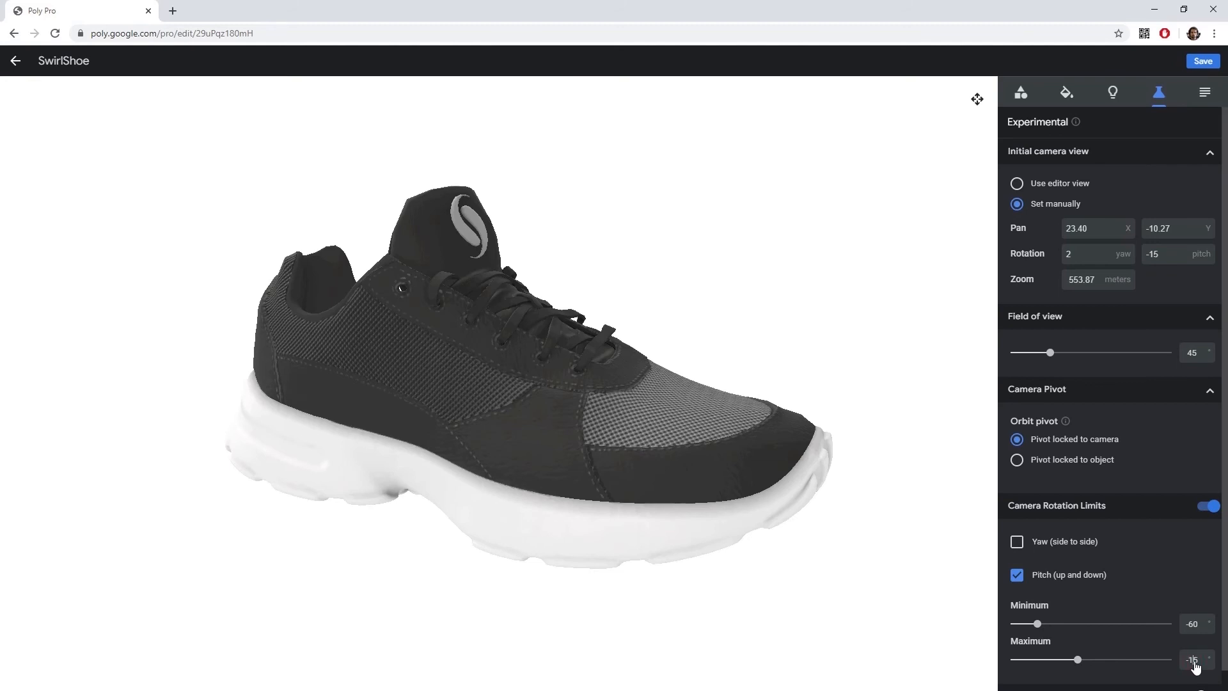
{"action": "key", "text": "Delete"}
{"action": "type", "text": "20"}
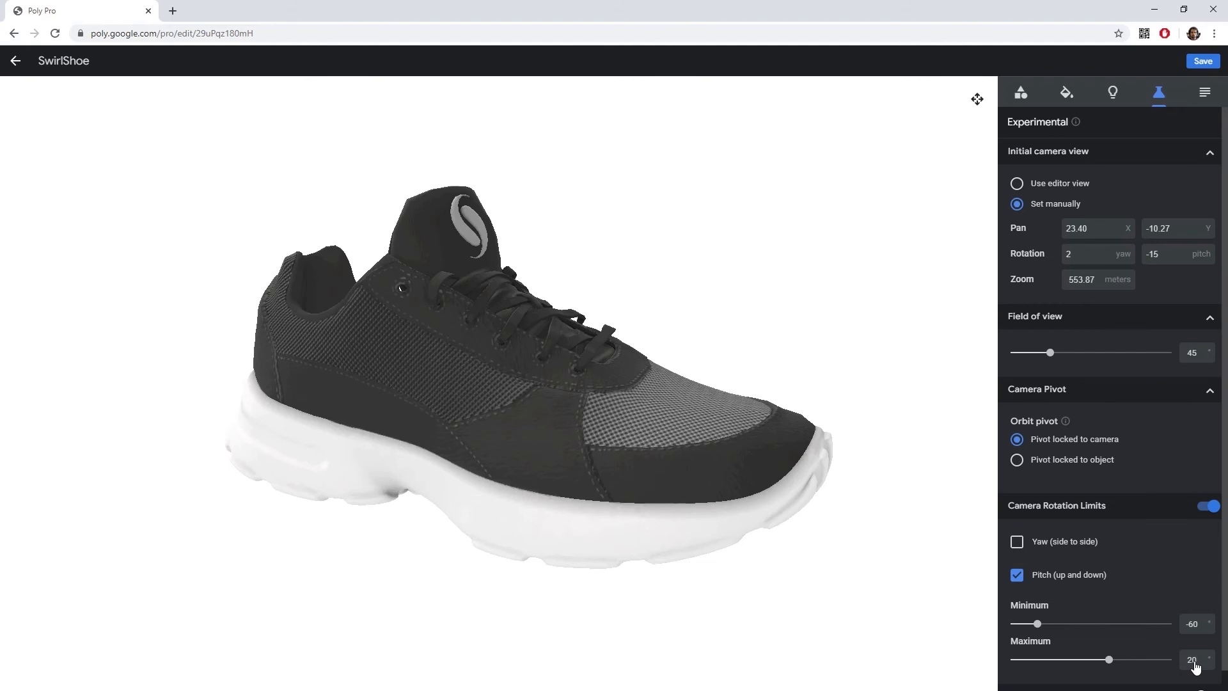
Enable camera zoom limits using limited camera distance, with minimum 454 m and maximum 1254 m.
{"action": "scroll", "coordinate": [1158, 566], "scroll_direction": "down", "scroll_amount": 1}
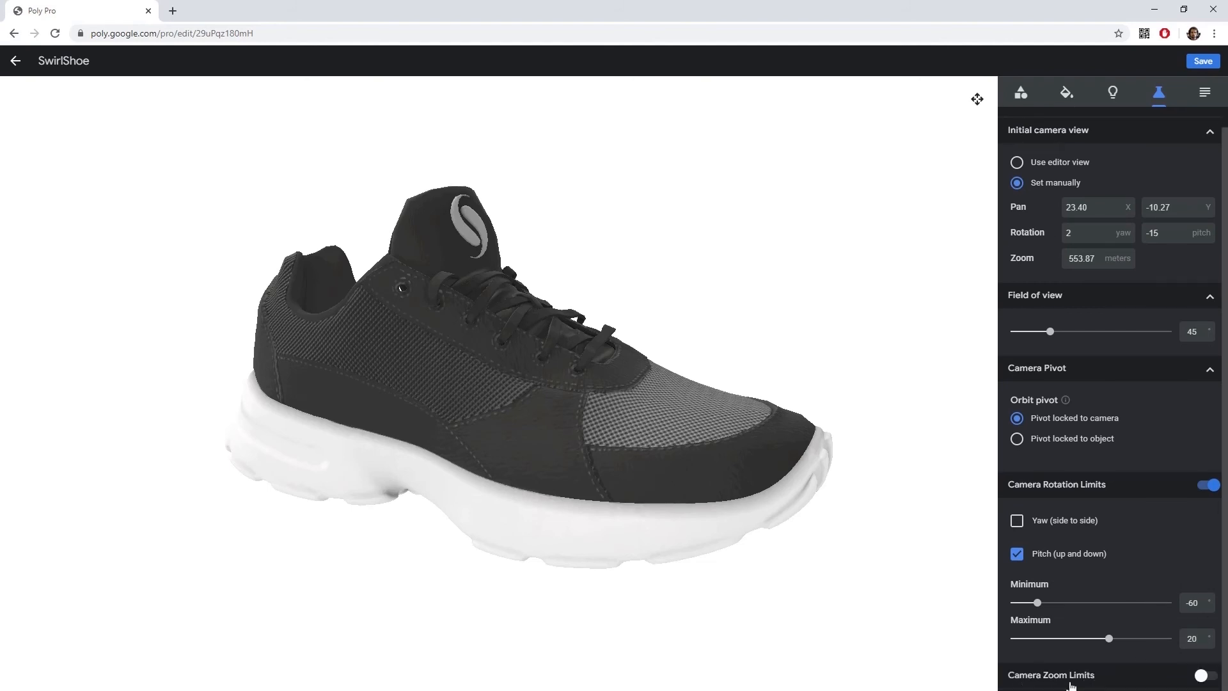
{"action": "left_click", "coordinate": [1202, 675]}
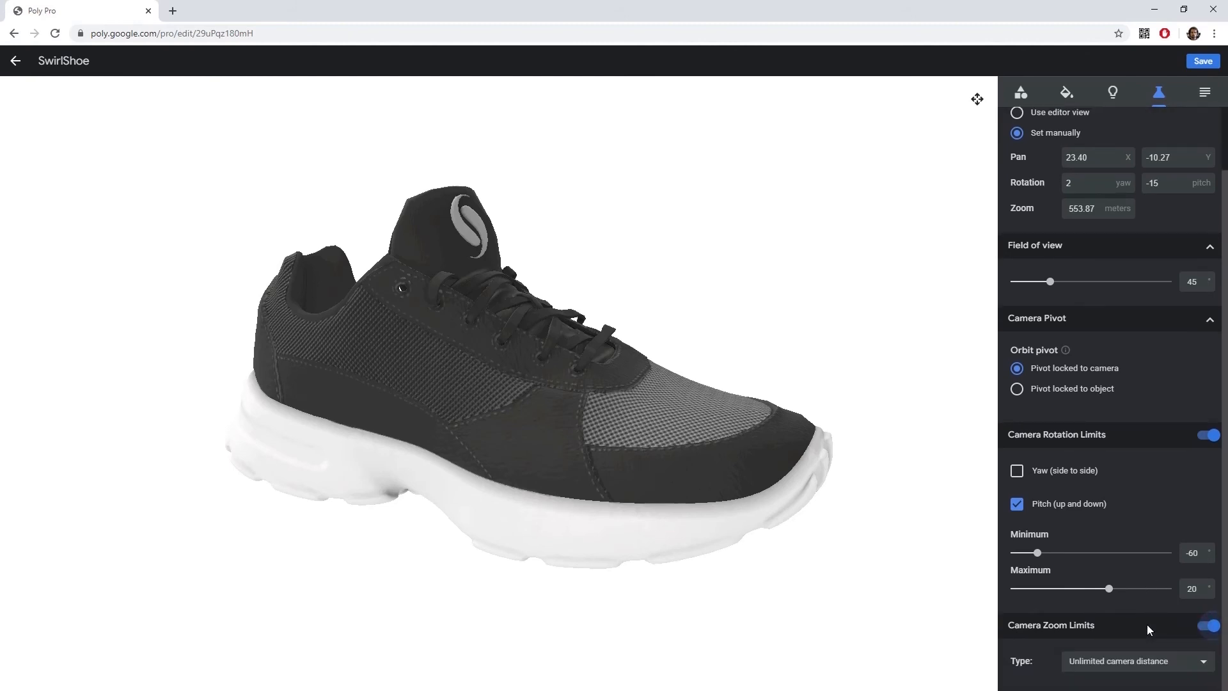
{"action": "left_click", "coordinate": [1130, 665]}
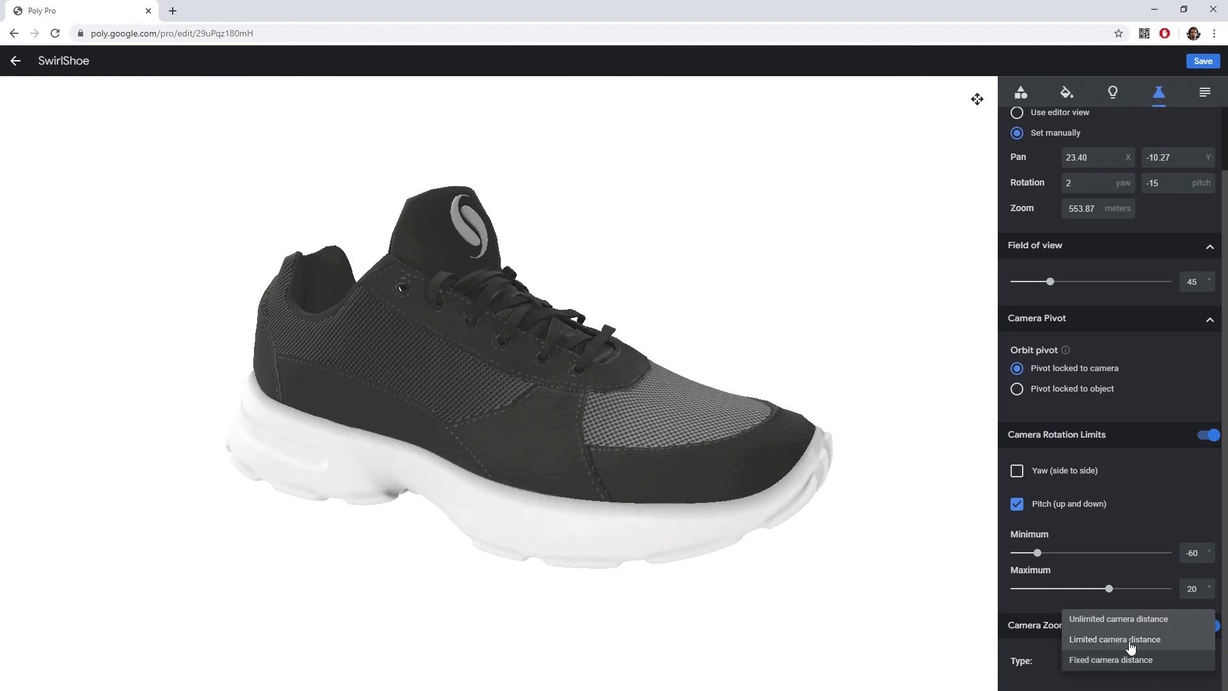
{"action": "left_click", "coordinate": [1130, 641]}
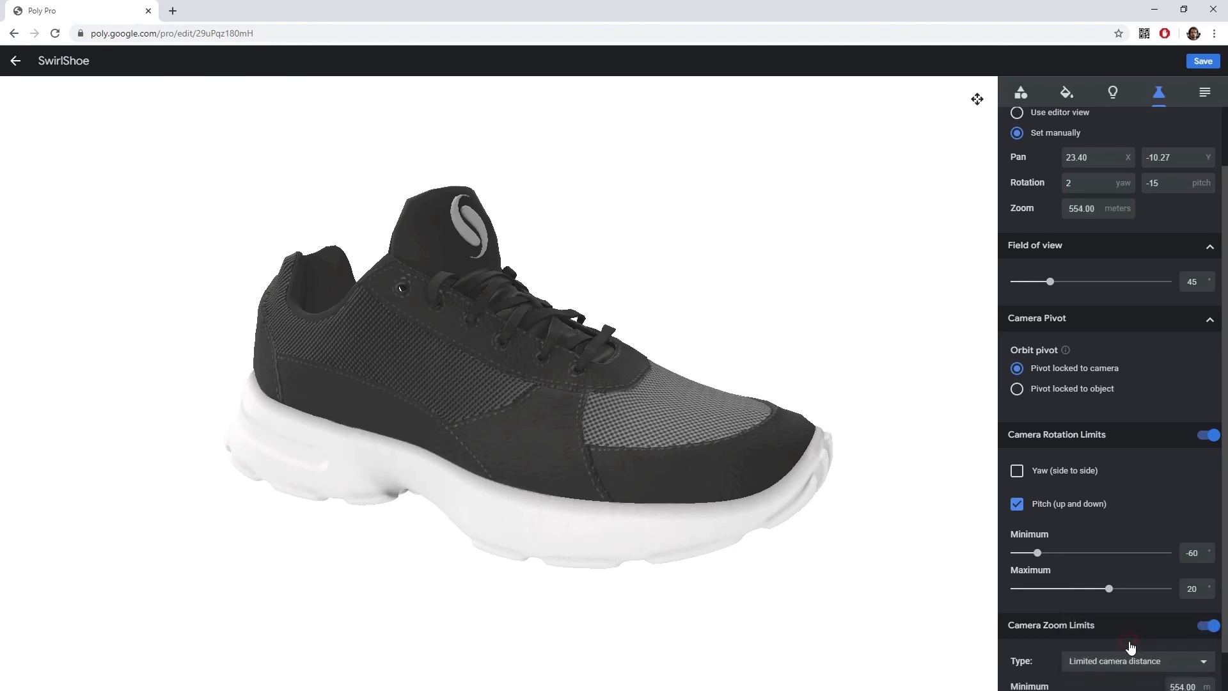
{"action": "scroll", "coordinate": [1131, 641], "scroll_direction": "down", "scroll_amount": 1}
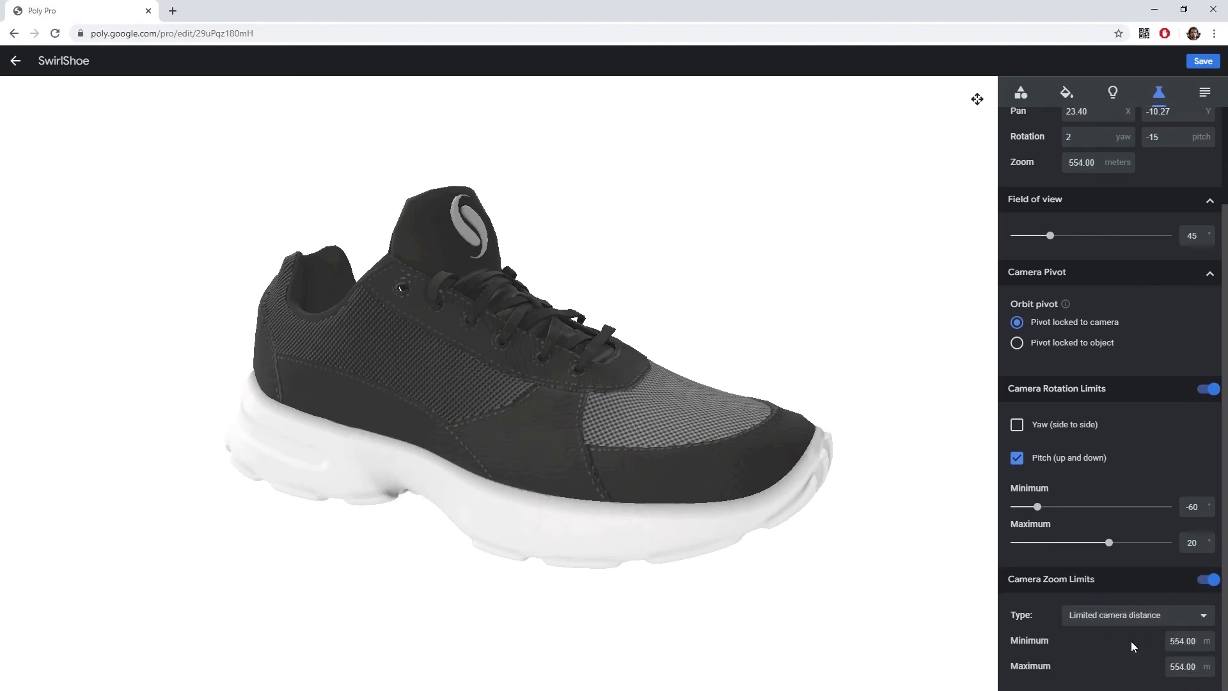
{"action": "left_click", "coordinate": [1175, 641]}
{"action": "key", "text": "BackSpace"}
{"action": "type", "text": "4"}
{"action": "left_click", "coordinate": [1176, 666]}
{"action": "key", "text": "BackSpace"}
{"action": "type", "text": "12"}
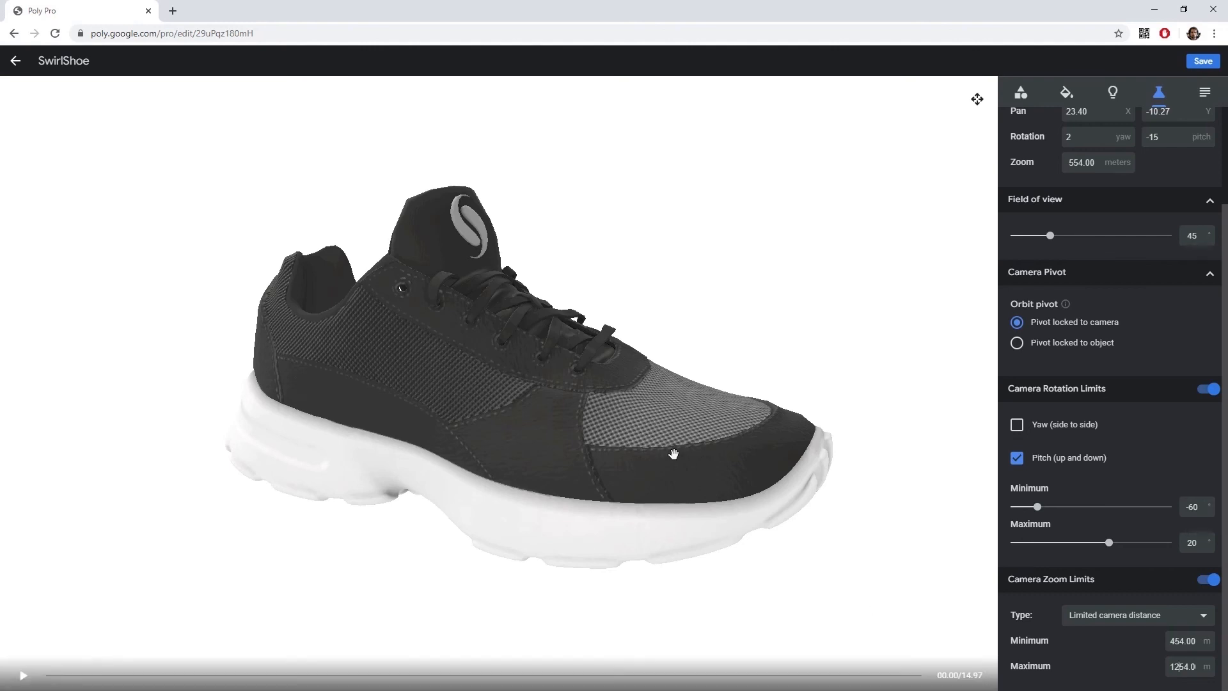
Orbit the shoe to check the new camera limits.
{"action": "left_click_drag", "start_coordinate": [677, 430], "coordinate": [414, 430]}
{"action": "left_click_drag", "start_coordinate": [498, 446], "coordinate": [636, 433]}
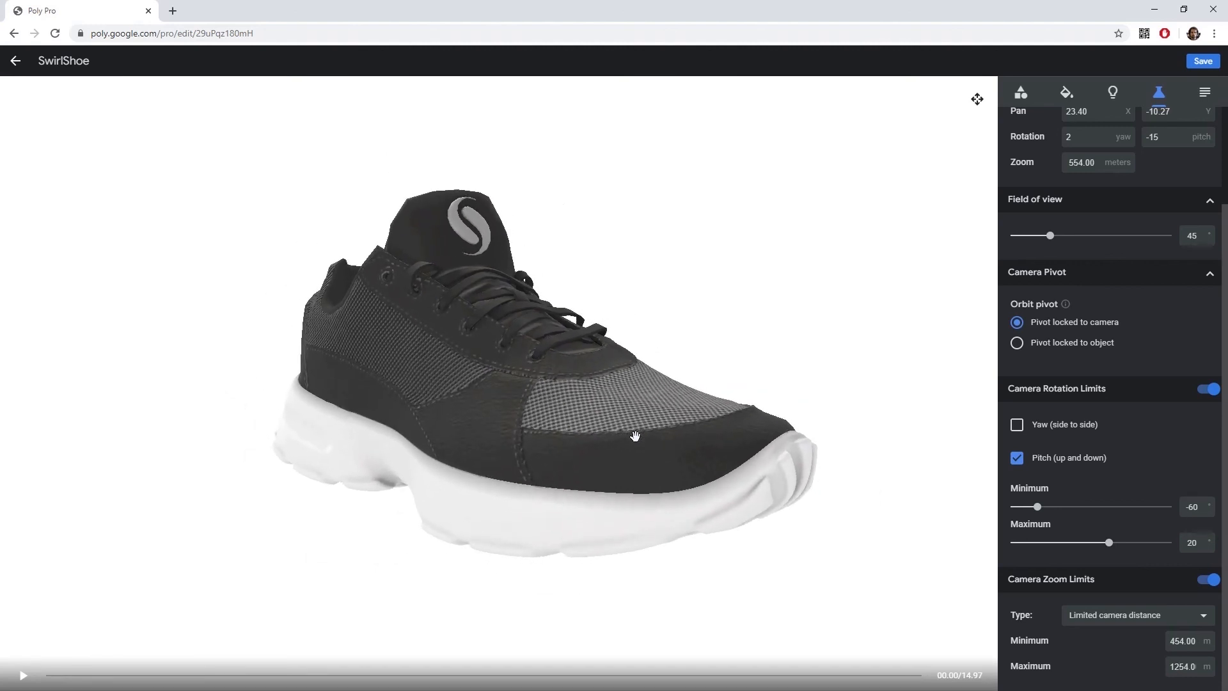
{"action": "left_click_drag", "start_coordinate": [635, 435], "coordinate": [571, 488]}
{"action": "scroll", "coordinate": [609, 430], "scroll_direction": "up", "scroll_amount": 5}
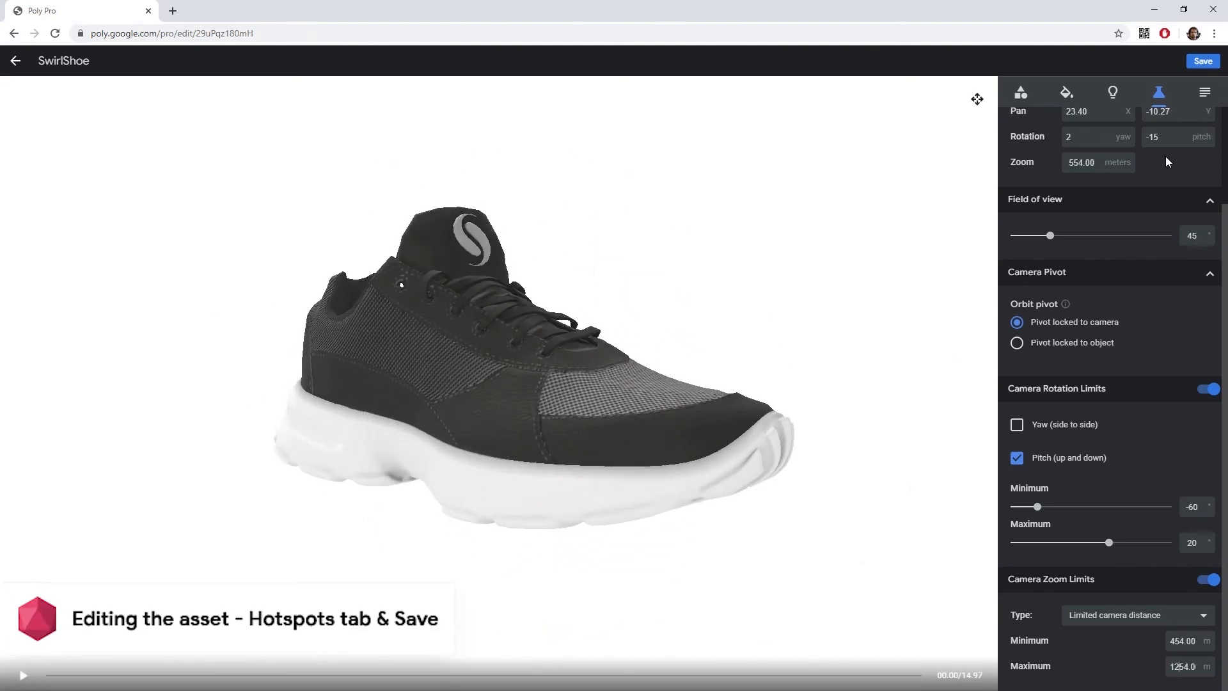
Open the hotspots settings and save the edited asset.
{"action": "left_click", "coordinate": [1204, 92]}
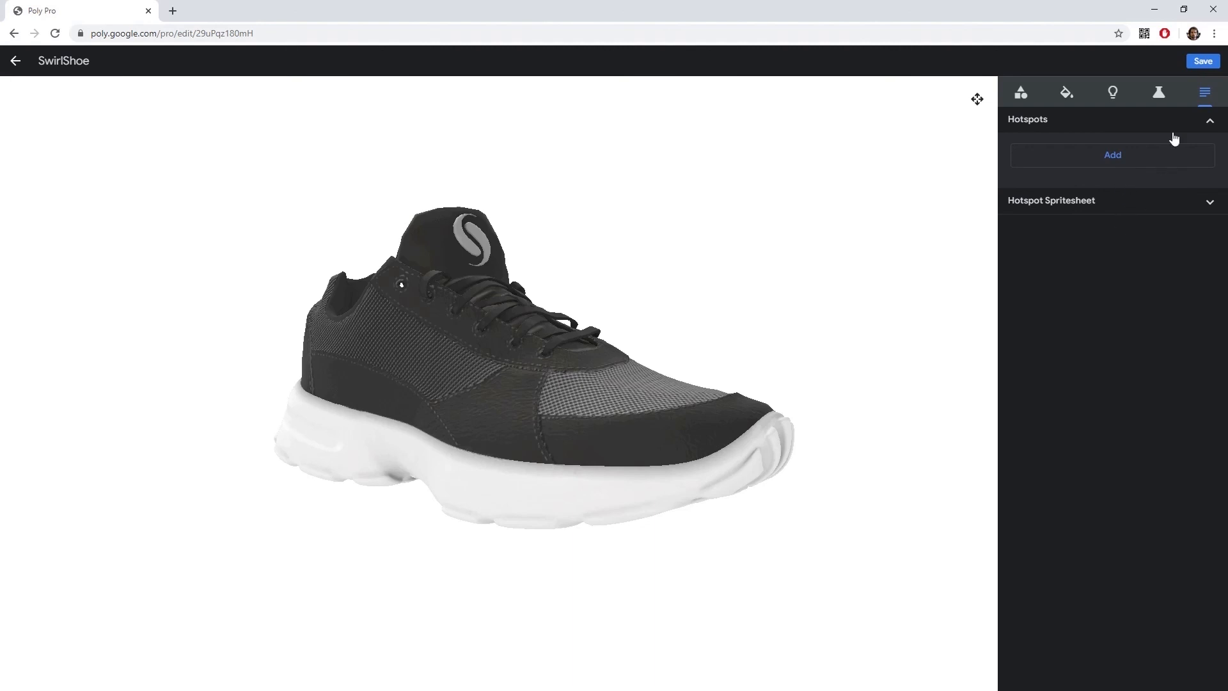
{"action": "left_click", "coordinate": [1203, 62]}
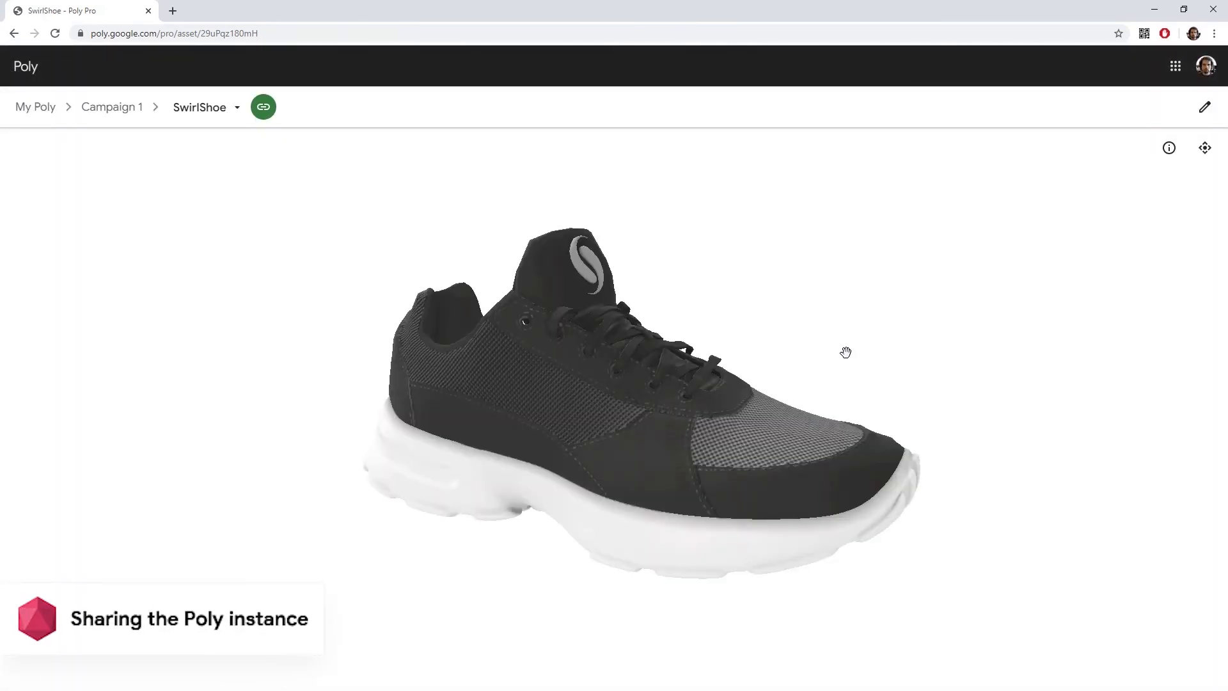
Copy the asset ID from the end of the page address.
{"action": "left_click_drag", "start_coordinate": [818, 396], "coordinate": [743, 403]}
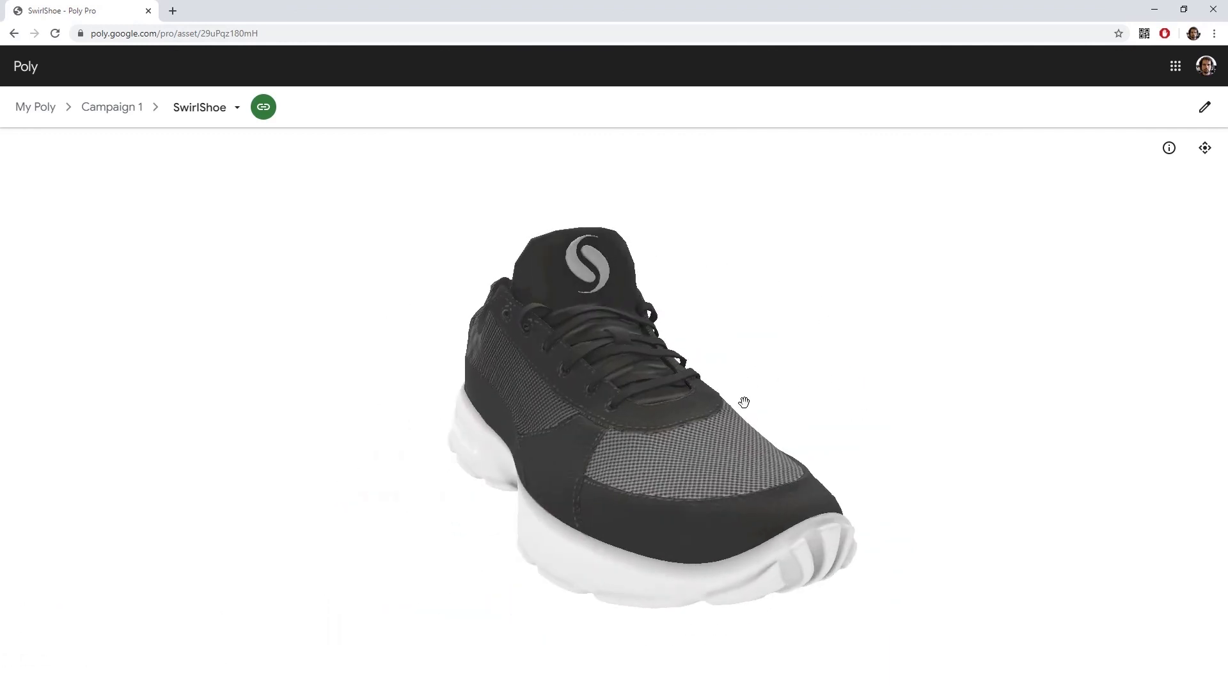
{"action": "left_click", "coordinate": [272, 34]}
{"action": "left_click", "coordinate": [215, 33]}
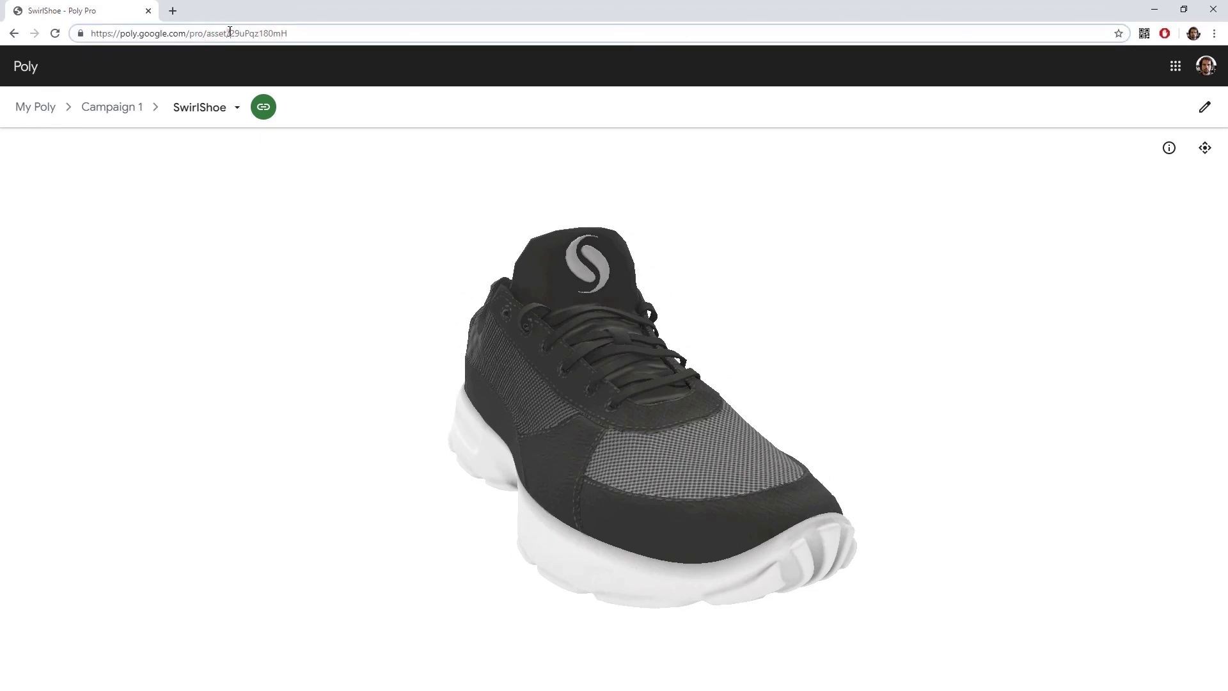
{"action": "left_click_drag", "start_coordinate": [230, 33], "coordinate": [323, 34]}
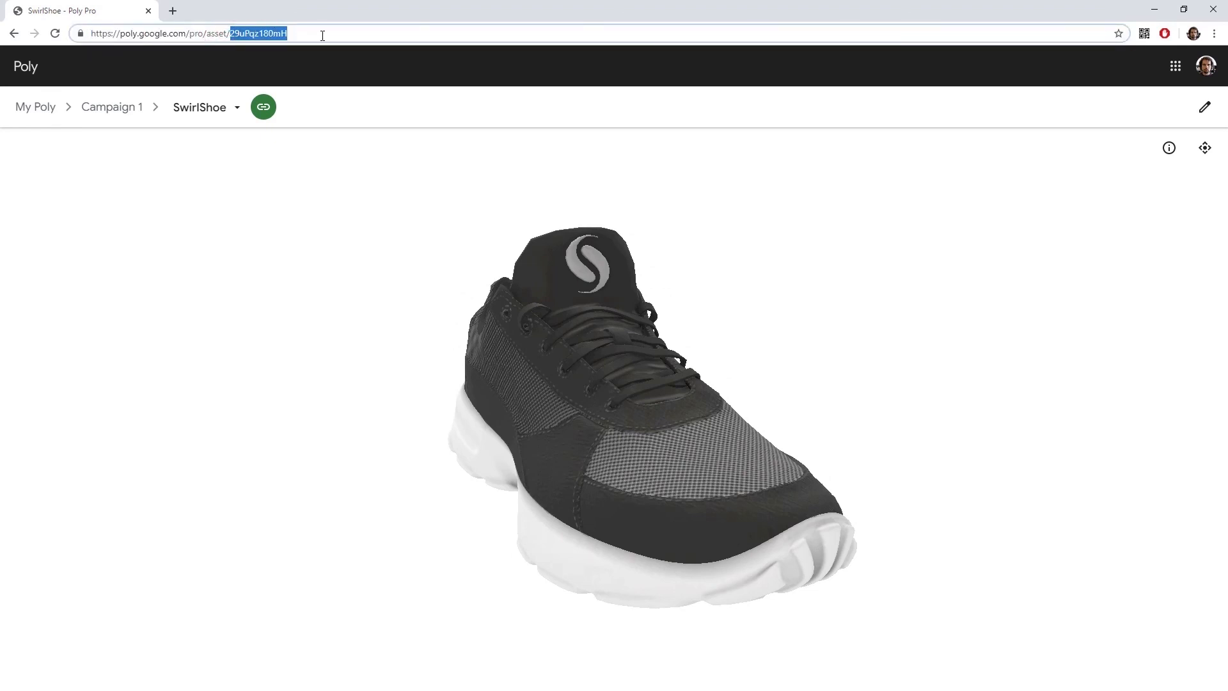
{"action": "right_click", "coordinate": [308, 33]}
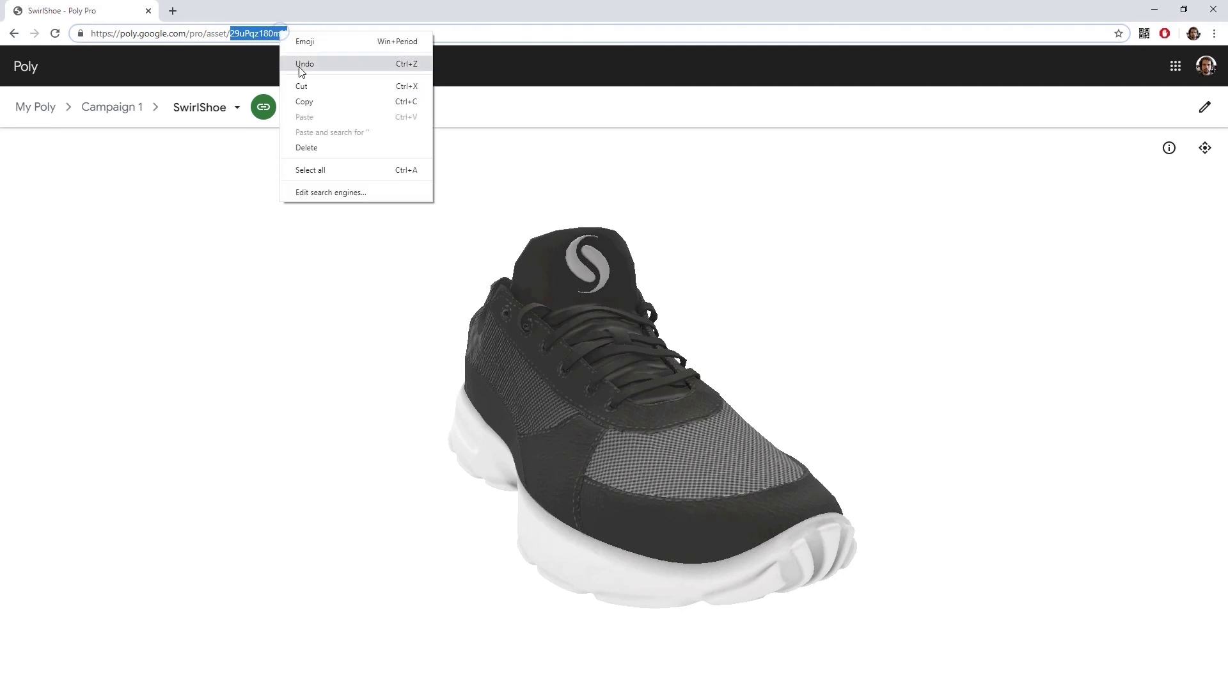
{"action": "left_click", "coordinate": [310, 102]}
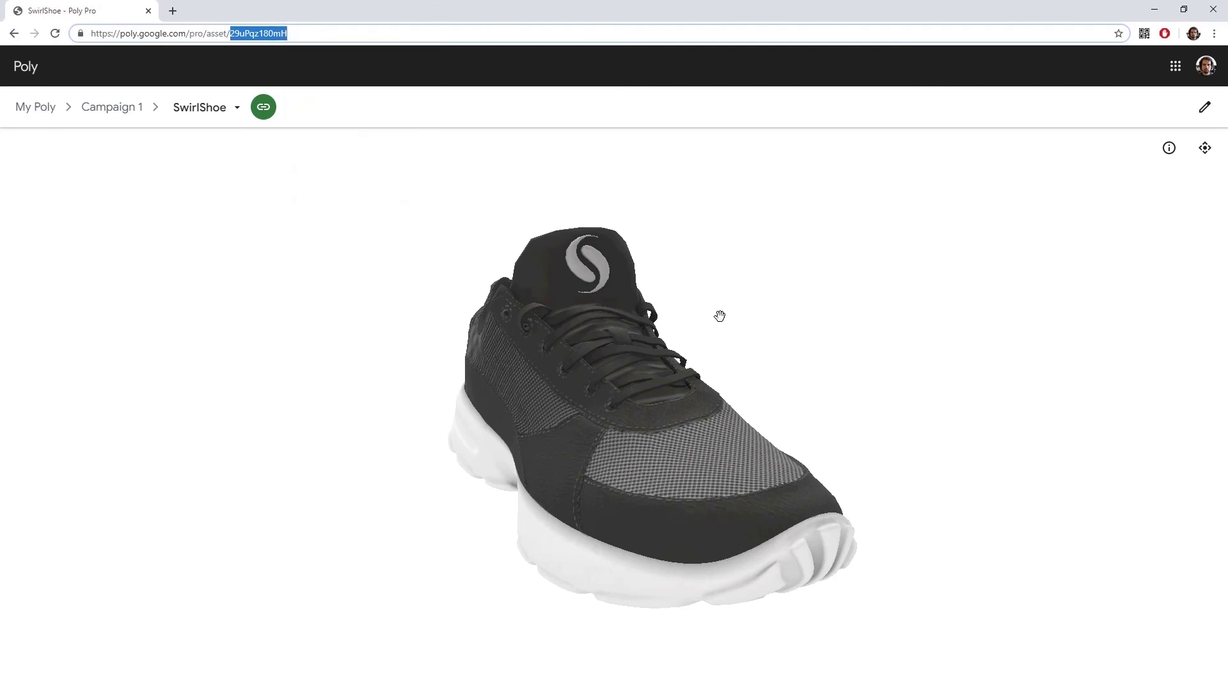
{"action": "left_click_drag", "start_coordinate": [719, 315], "coordinate": [770, 310]}
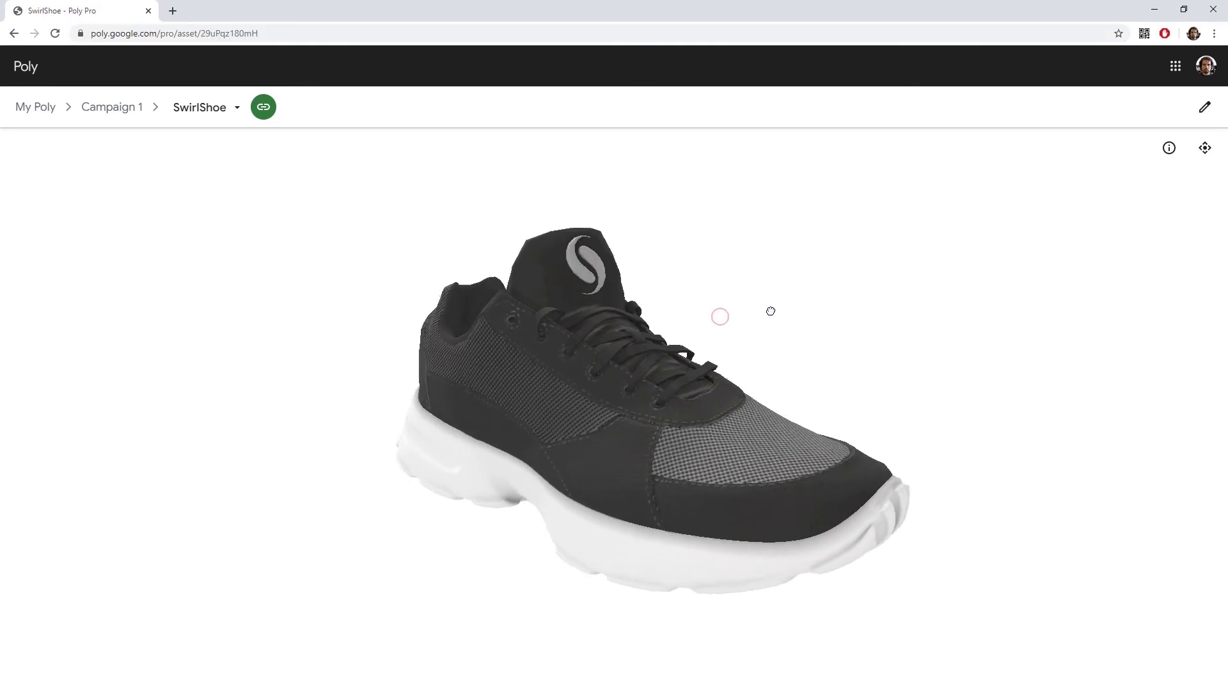